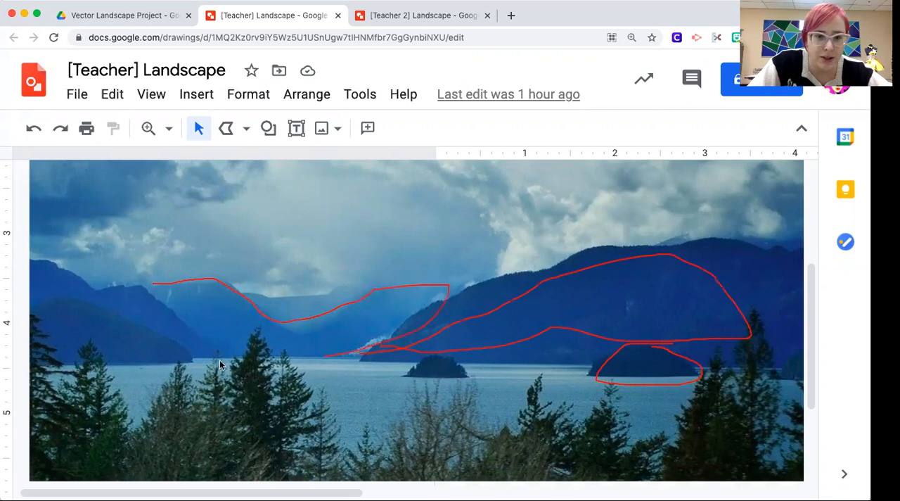
# Step: Mark up the photo's landscape layers with freehand strokes, number them 1 to 4 from far mountains to island, and clear the markings
pyautogui.moveTo(255, 299)
pyautogui.mouseDown()
pyautogui.moveTo(286, 310)
pyautogui.moveTo(351, 293)
pyautogui.mouseUp()
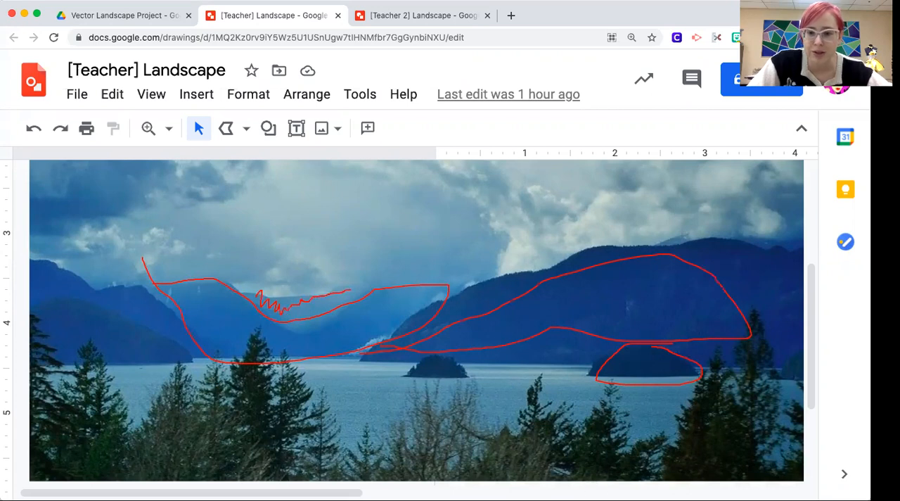
pyautogui.moveTo(344, 246)
pyautogui.mouseDown()
pyautogui.moveTo(313, 286)
pyautogui.moveTo(298, 264)
pyautogui.moveTo(305, 287)
pyautogui.moveTo(336, 271)
pyautogui.mouseUp()
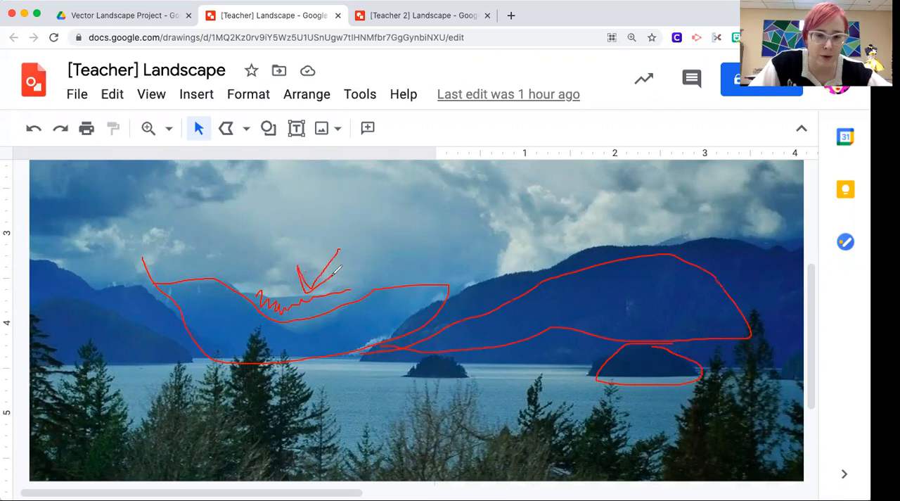
pyautogui.moveTo(360, 213)
pyautogui.mouseDown()
pyautogui.moveTo(359, 239)
pyautogui.moveTo(402, 269)
pyautogui.mouseUp()
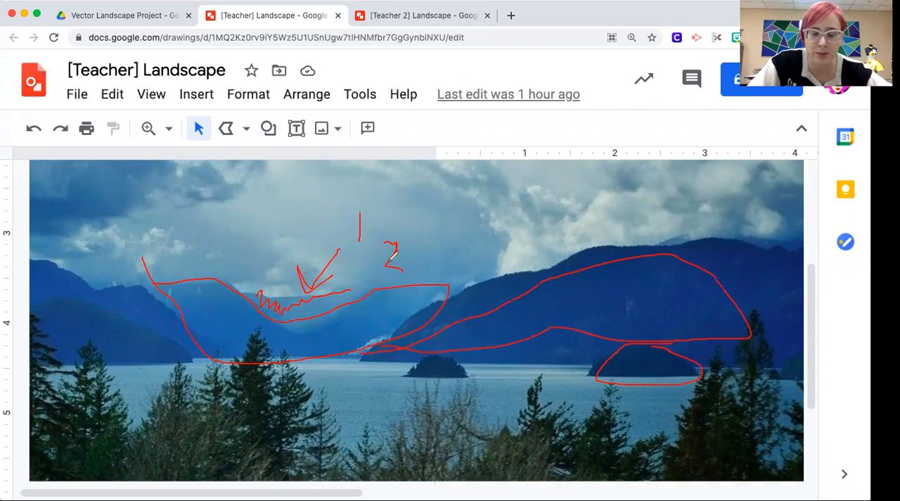
pyautogui.moveTo(557, 289)
pyautogui.mouseDown()
pyautogui.moveTo(568, 303)
pyautogui.moveTo(555, 314)
pyautogui.mouseUp()
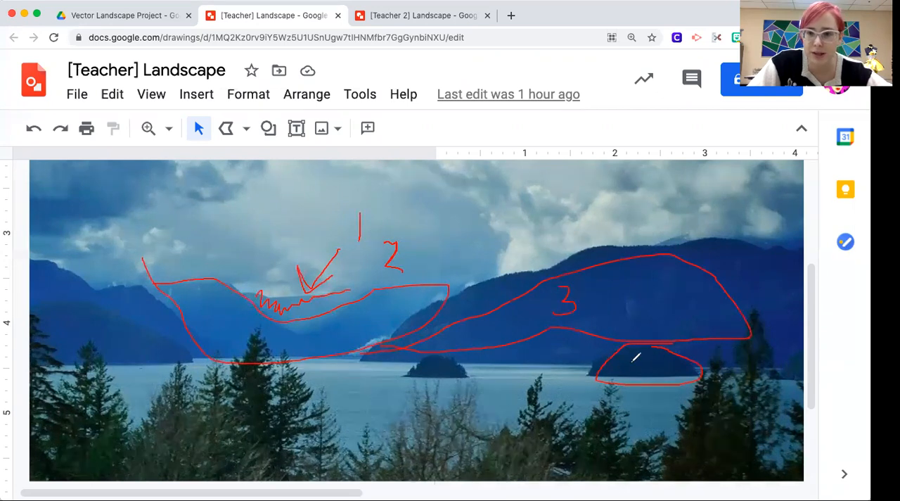
pyautogui.moveTo(640, 350)
pyautogui.mouseDown()
pyautogui.moveTo(653, 359)
pyautogui.moveTo(648, 369)
pyautogui.mouseUp()
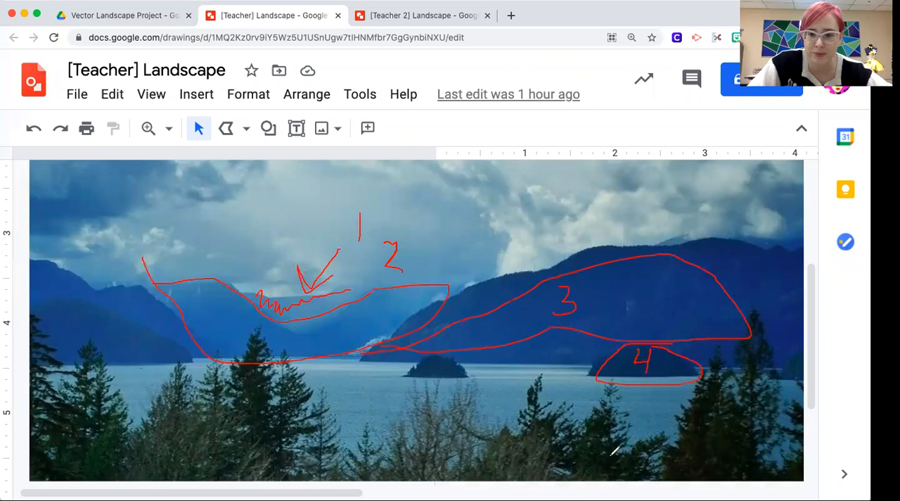
pyautogui.click(455, 363)
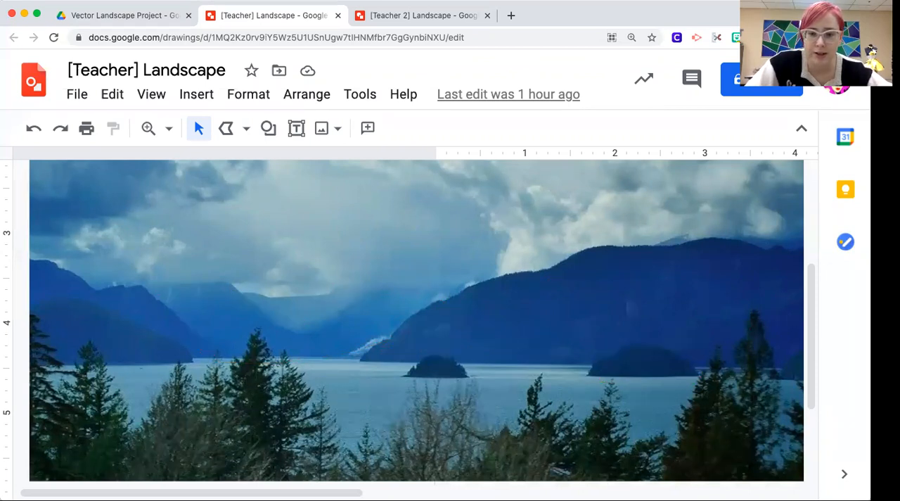
# Step: Draw a closed polyline shape across the photo's full width, covering the water and trees from the shoreline to the photo's lower edge
pyautogui.click(169, 131)
pyautogui.click(204, 197)
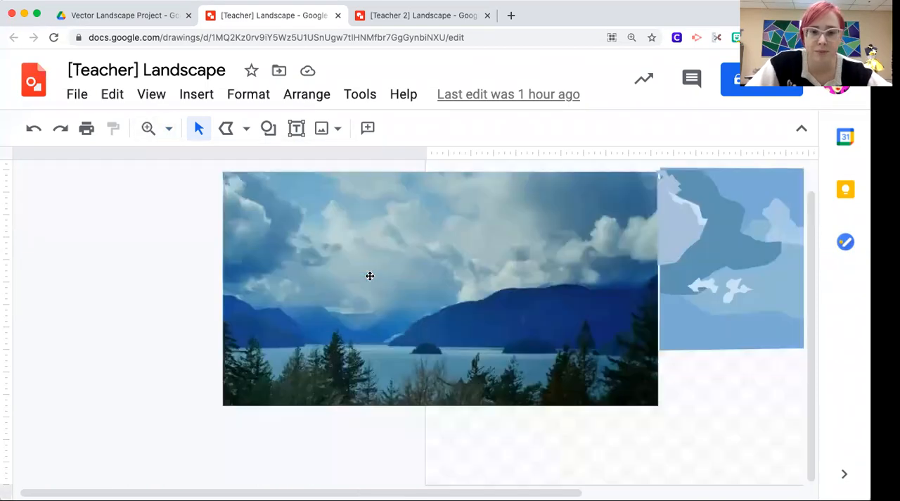
pyautogui.hscroll(5, 370, 275)
pyautogui.hscroll(-2, 139, 392)
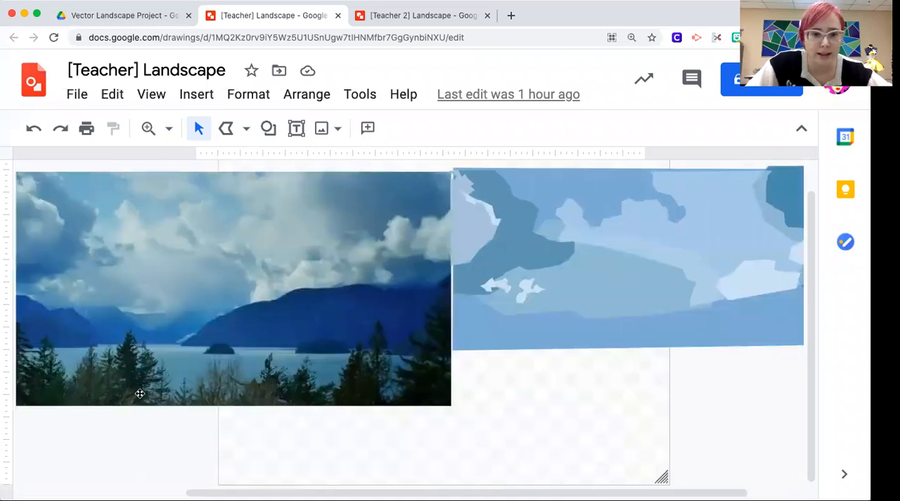
pyautogui.hscroll(-3, 424, 357)
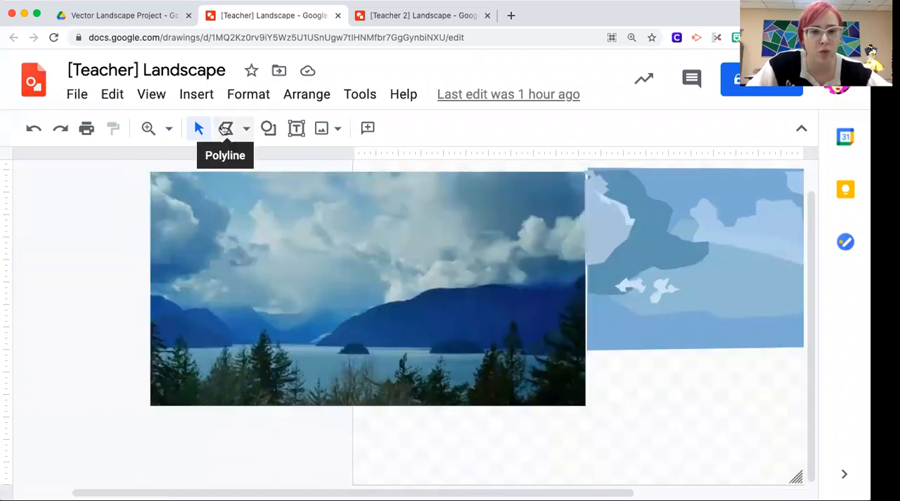
pyautogui.click(224, 130)
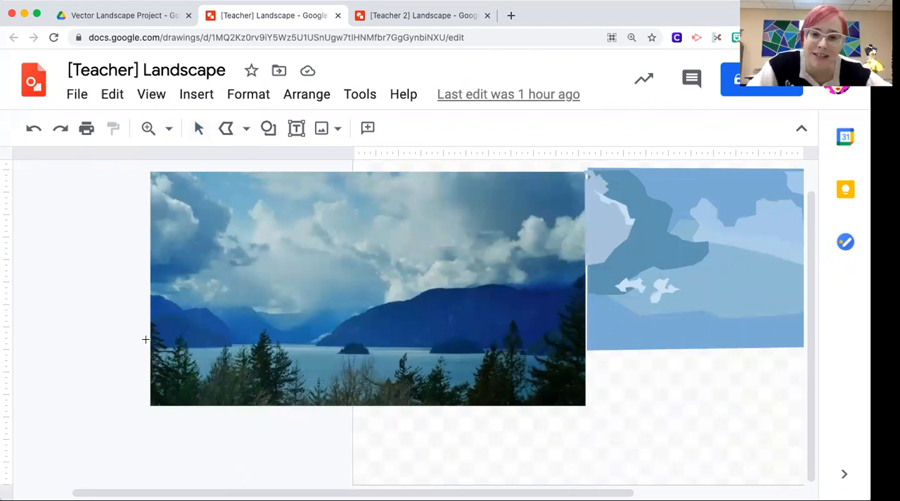
pyautogui.click(145, 339)
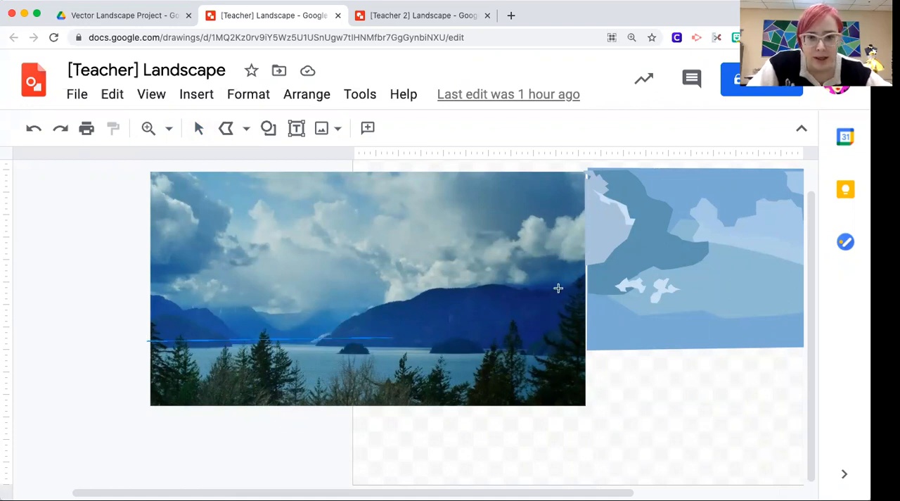
pyautogui.click(587, 340)
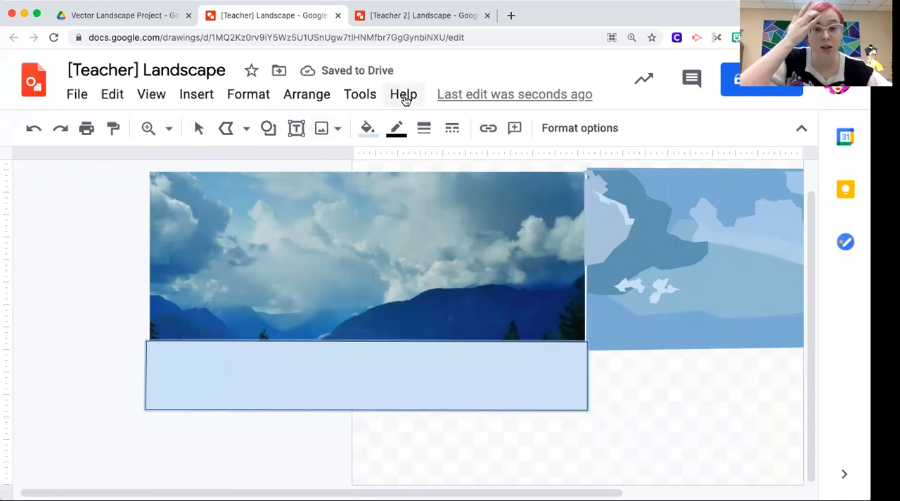
# Step: Make the water shape's border transparent and fill it with light cornflower blue 3
pyautogui.click(401, 132)
pyautogui.click(452, 171)
pyautogui.click(362, 132)
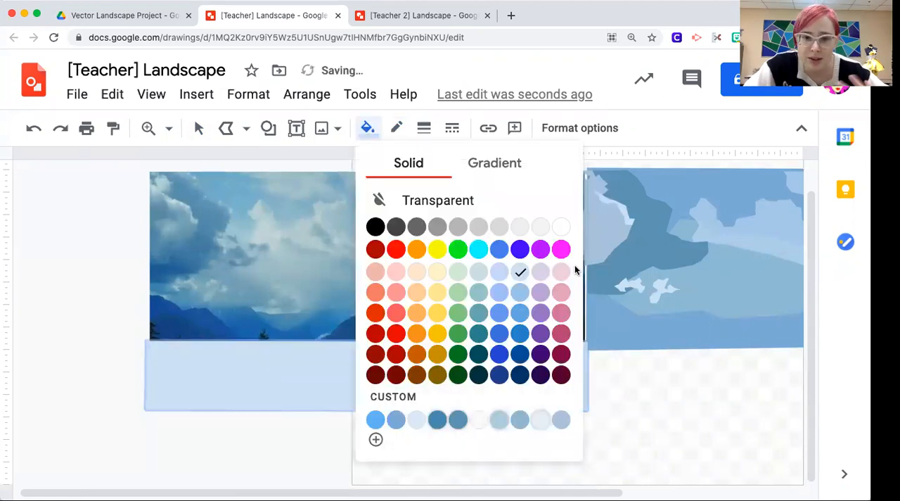
pyautogui.click(499, 274)
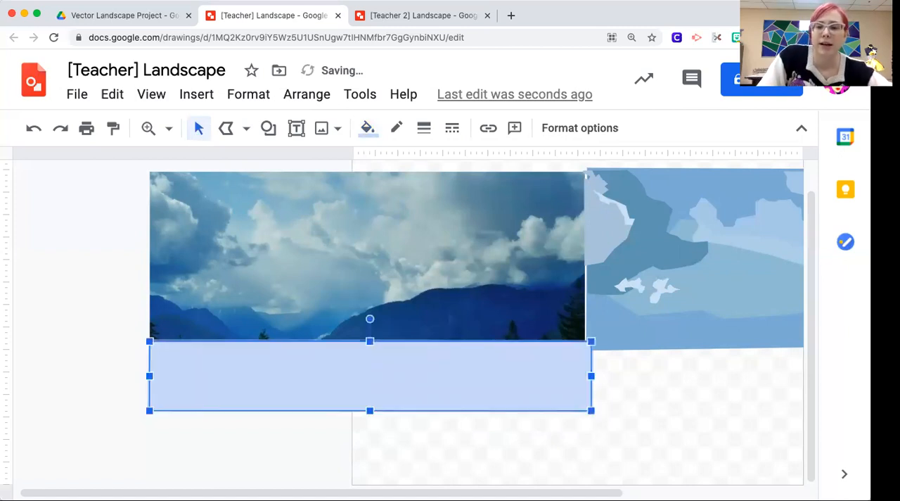
# Step: Move the water shape horizontally off the photo so it sits beneath the vector sky, aligned with the sky's left edge
pyautogui.press('Right')
pyautogui.press('Right')
pyautogui.press('Right')
pyautogui.press('Right')
pyautogui.press('Right')
pyautogui.press('Right')
pyautogui.press('Right')
pyautogui.press('Right')
pyautogui.press('Right')
pyautogui.press('Right')
pyautogui.press('Right')
pyautogui.press('Right')
pyautogui.press('Right')
pyautogui.press('Right')
pyautogui.press('Right')
pyautogui.press('Right')
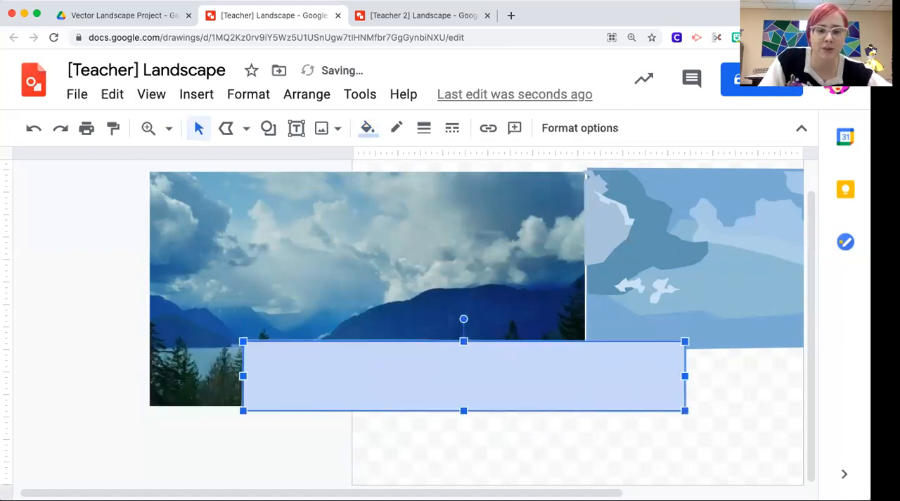
pyautogui.press('Right')
pyautogui.press('Right')
pyautogui.press('Right')
pyautogui.press('Right')
pyautogui.press('Right')
pyautogui.press('Right')
pyautogui.press('Right')
pyautogui.press('Right')
pyautogui.press('Right')
pyautogui.press('Right')
pyautogui.press('Right')
pyautogui.press('Right')
pyautogui.press('Right')
pyautogui.press('Right')
pyautogui.press('Right')
pyautogui.press('Right')
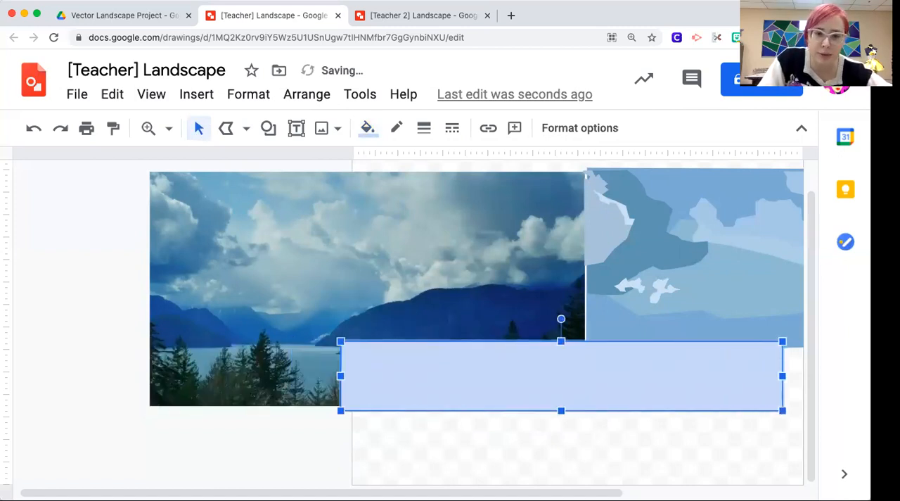
pyautogui.press('Right')
pyautogui.press('Right')
pyautogui.press('Right')
pyautogui.press('Right')
pyautogui.press('Right')
pyautogui.press('Right')
pyautogui.press('Right')
pyautogui.press('Right')
pyautogui.press('Right')
pyautogui.press('Right')
pyautogui.press('Right')
pyautogui.press('Right')
pyautogui.press('Right')
pyautogui.press('Right')
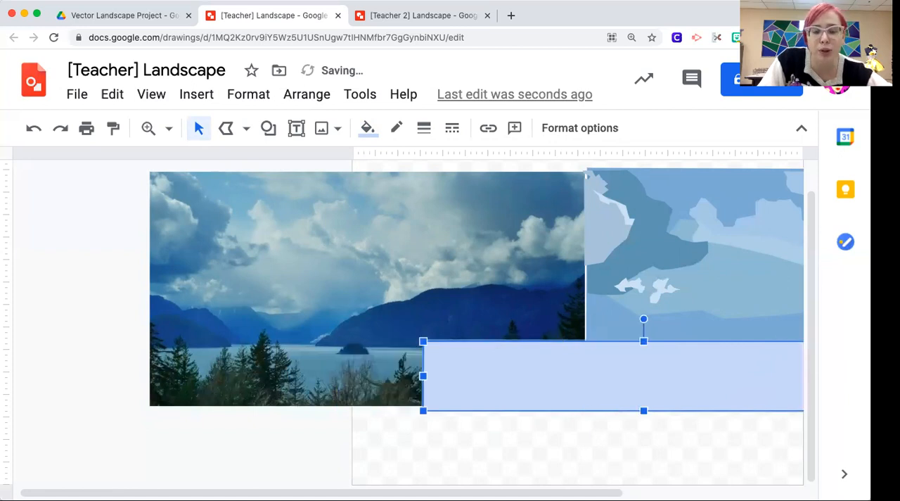
pyautogui.press('Right')
pyautogui.press('Right')
pyautogui.press('Right')
pyautogui.press('Right')
pyautogui.press('Right')
pyautogui.press('Right')
pyautogui.press('Right')
pyautogui.press('Right')
pyautogui.press('Right')
pyautogui.press('Right')
pyautogui.press('Right')
pyautogui.press('Right')
pyautogui.press('Right')
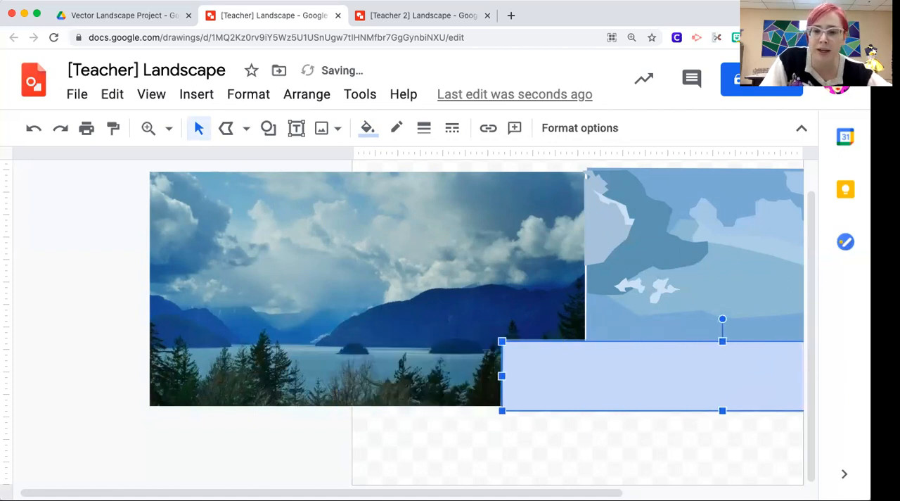
pyautogui.press('Right')
pyautogui.press('Right')
pyautogui.press('Right')
pyautogui.press('Right')
pyautogui.press('Right')
pyautogui.press('Right')
pyautogui.press('Right')
pyautogui.press('Right')
pyautogui.press('Right')
pyautogui.press('Right')
pyautogui.press('Right')
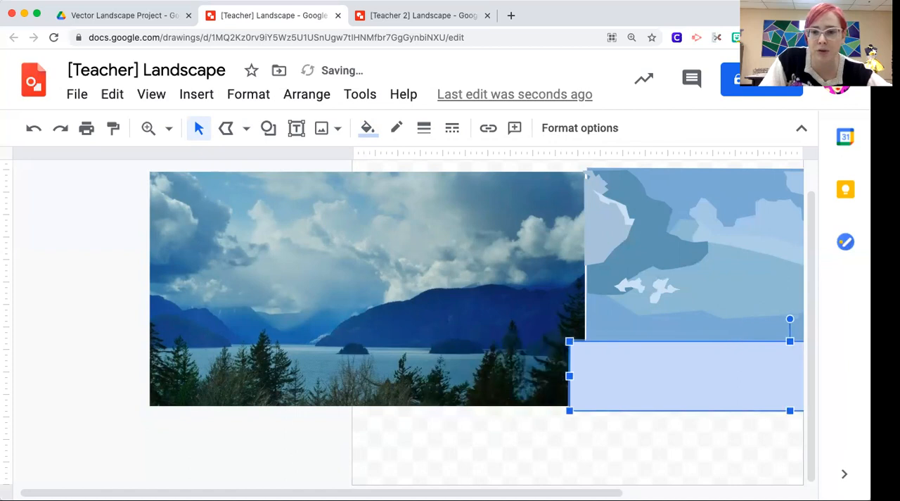
pyautogui.press('Right')
pyautogui.press('Right')
pyautogui.press('Right')
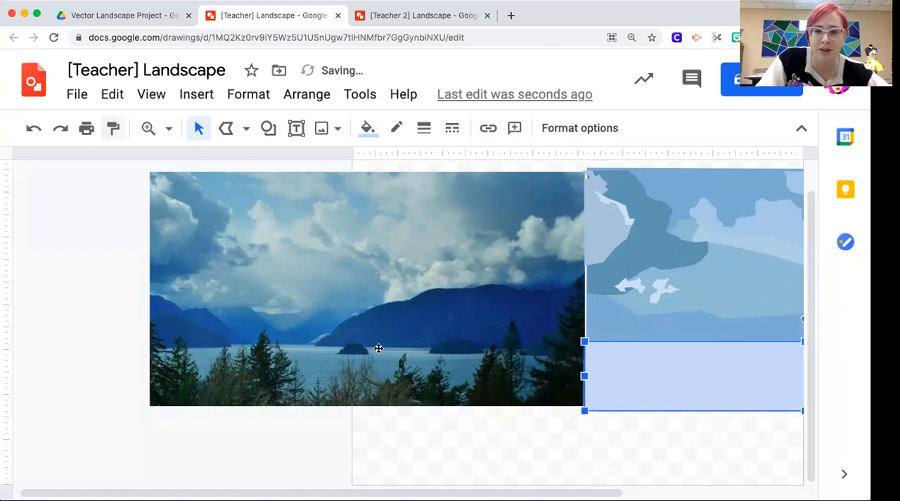
# Step: Try dark cyan 1 as the water shape's fill, and change it to light cyan 1
pyautogui.hscroll(5, 379, 348)
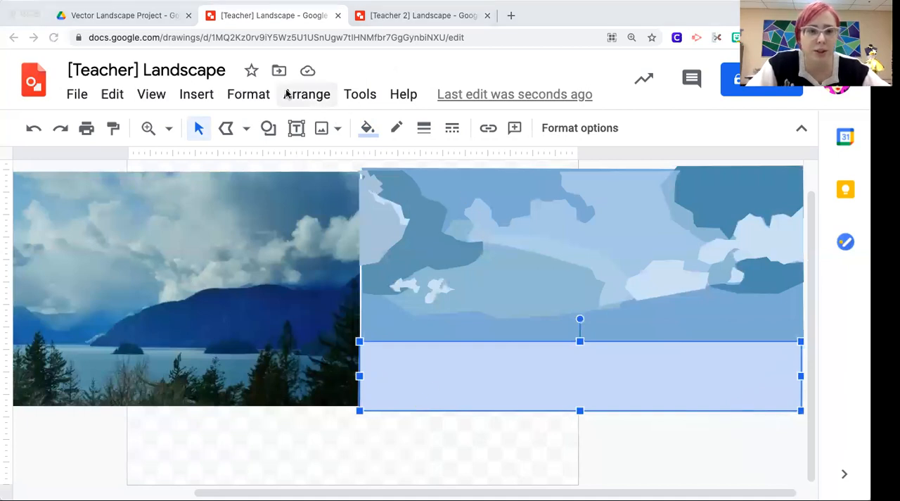
pyautogui.click(368, 128)
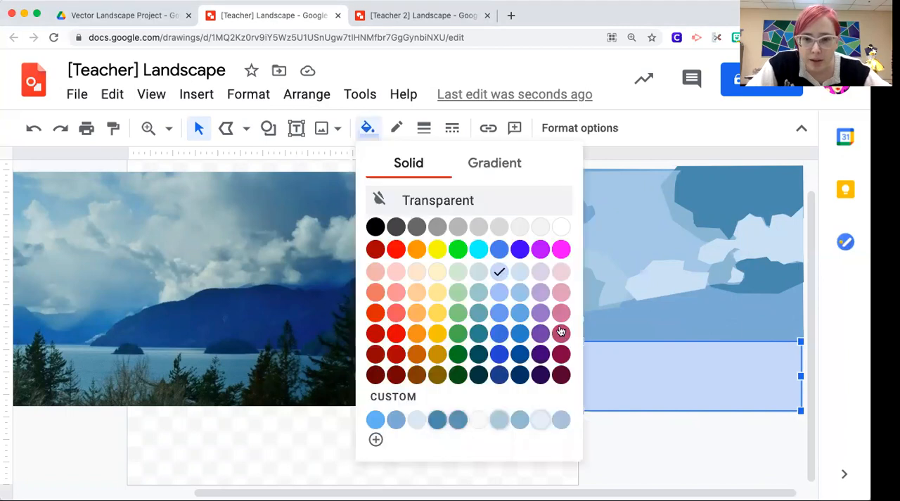
pyautogui.click(479, 333)
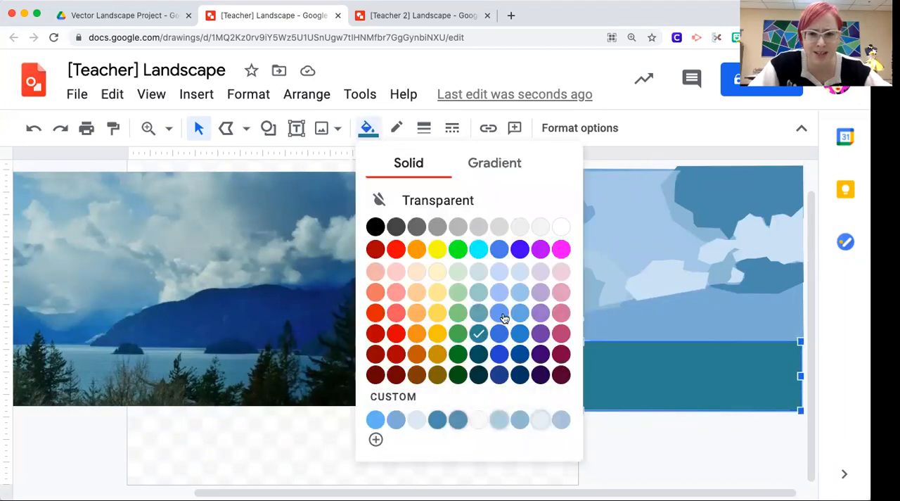
pyautogui.click(481, 314)
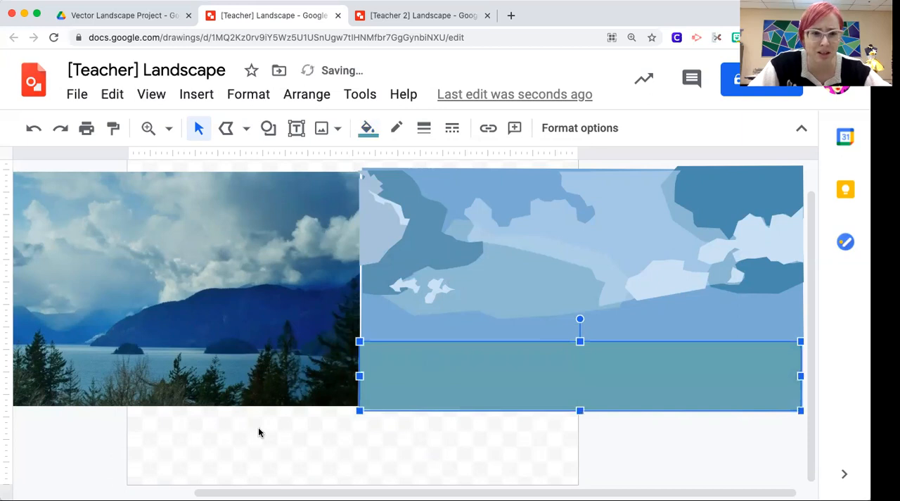
pyautogui.press('Escape')
pyautogui.click(412, 382)
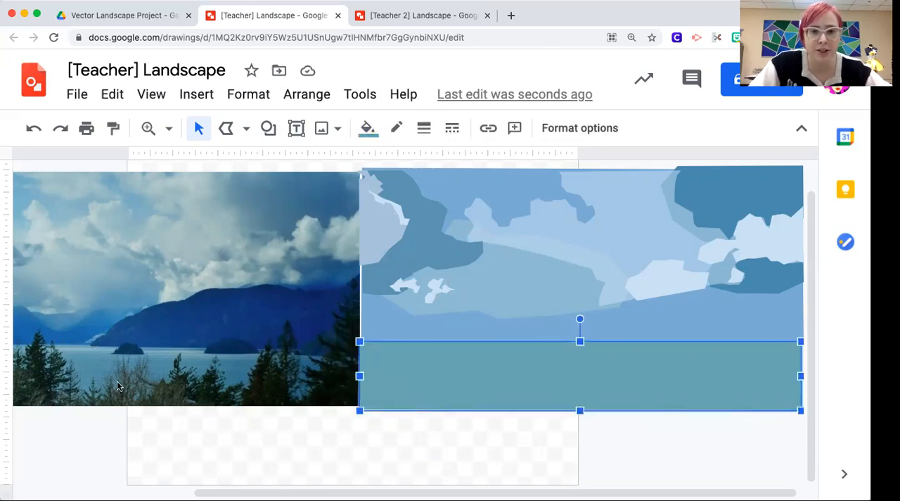
# Step: Set up a custom linear gradient fill for the water shape, running from light cyan 1 to dark cyan 2
pyautogui.click(368, 129)
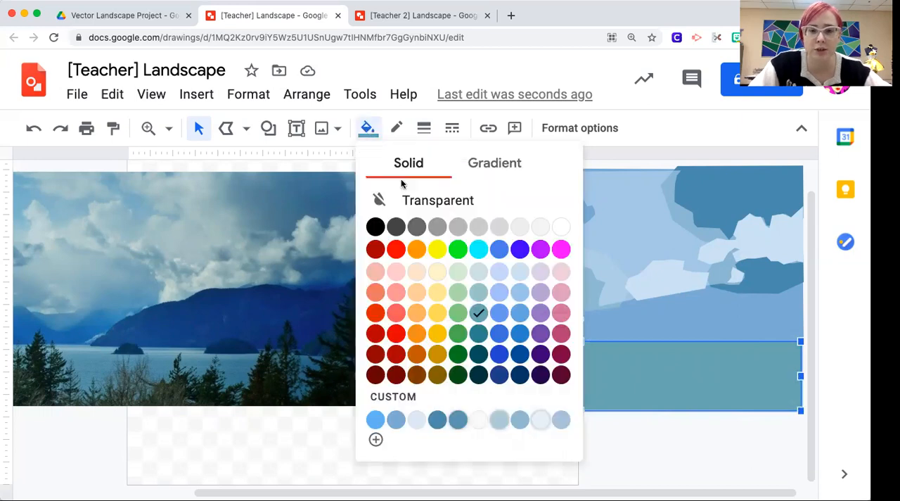
pyautogui.click(508, 174)
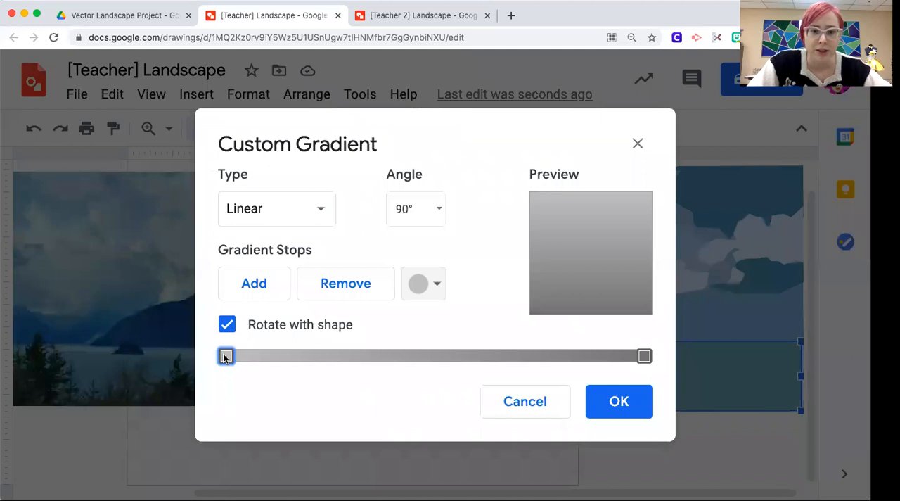
pyautogui.click(440, 288)
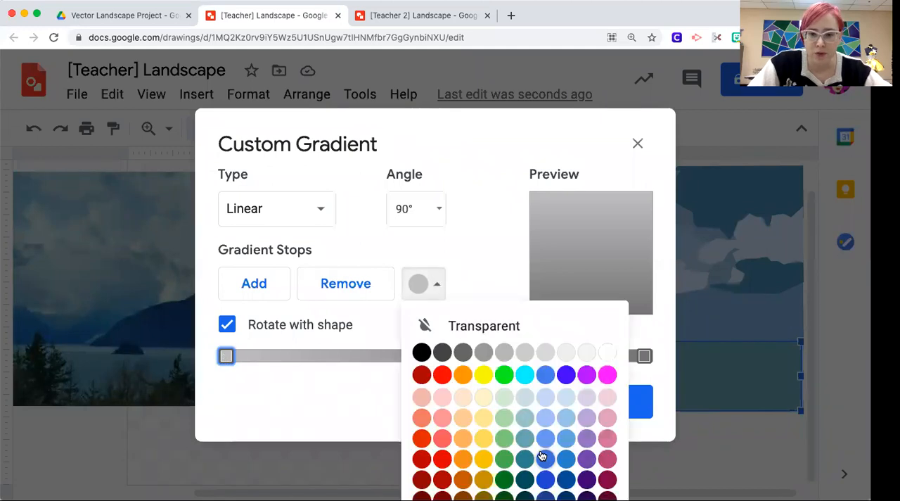
pyautogui.click(533, 450)
pyautogui.click(644, 355)
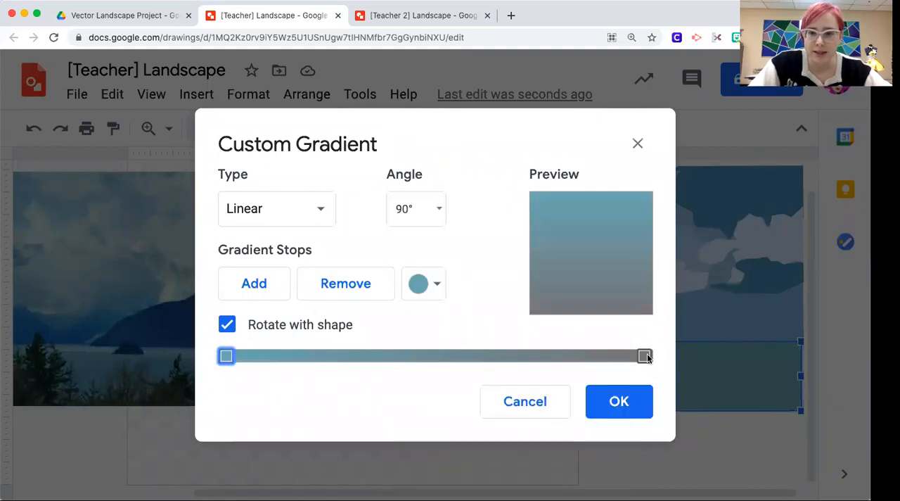
pyautogui.click(437, 283)
pyautogui.click(524, 479)
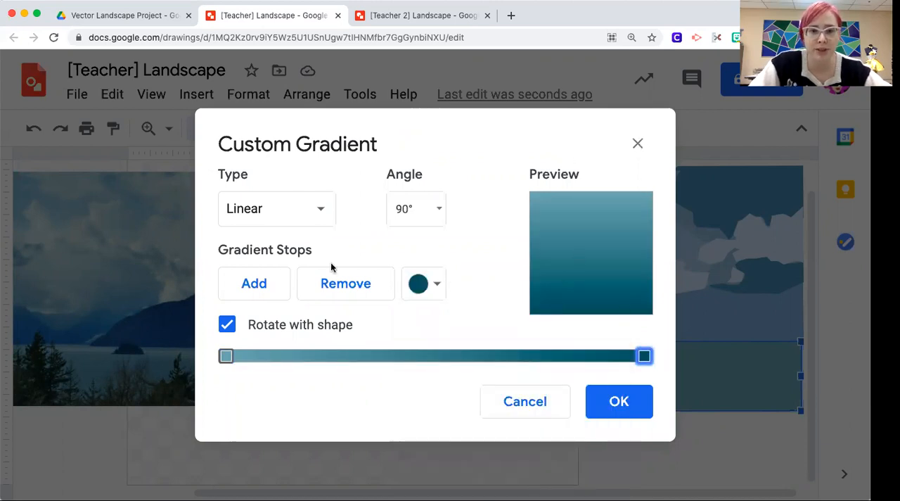
# Step: Try gradient angles of 180° and 270°, set the angle to 90°, and apply the gradient to the water shape
pyautogui.click(439, 216)
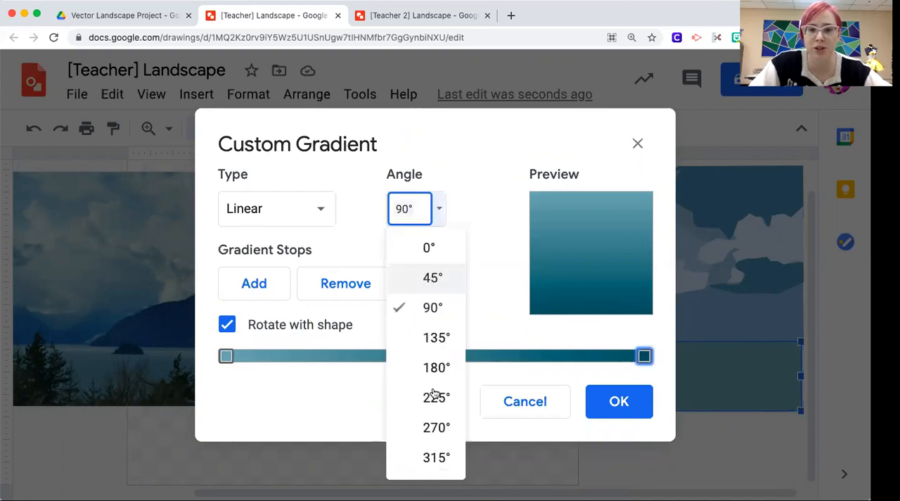
pyautogui.click(431, 373)
pyautogui.click(435, 211)
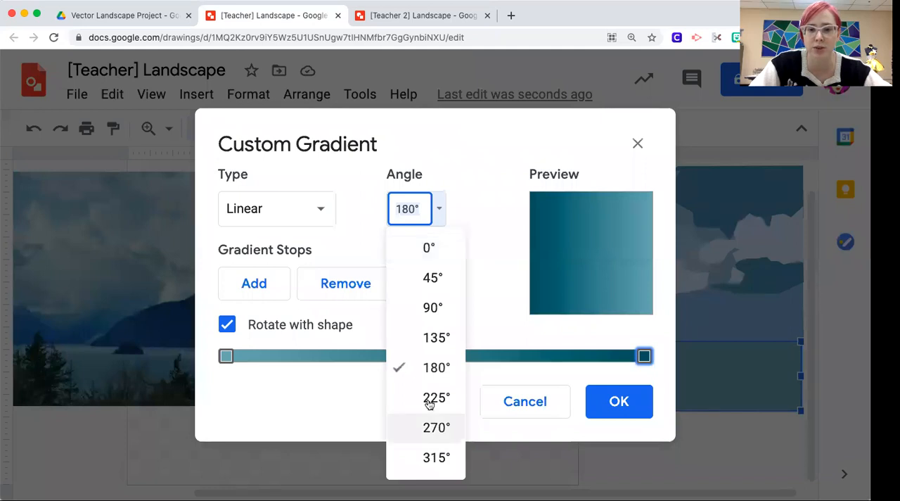
pyautogui.click(430, 427)
pyautogui.click(440, 209)
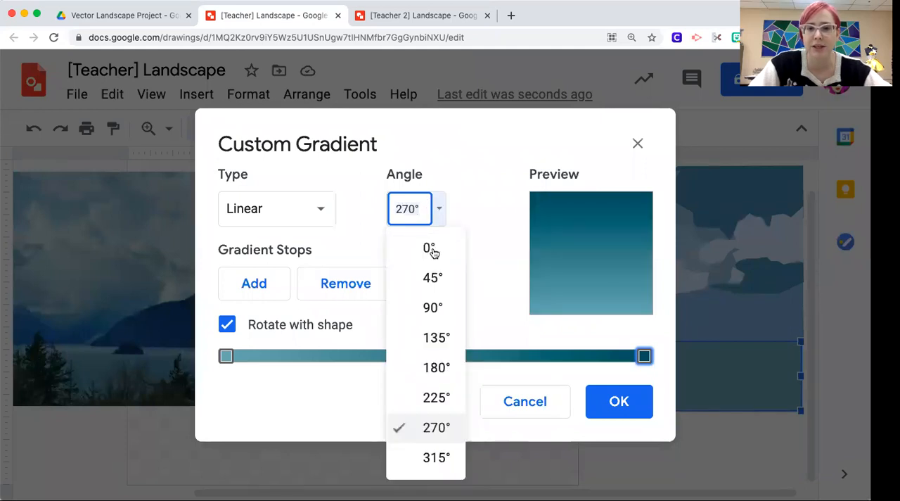
pyautogui.click(433, 251)
pyautogui.write('90')
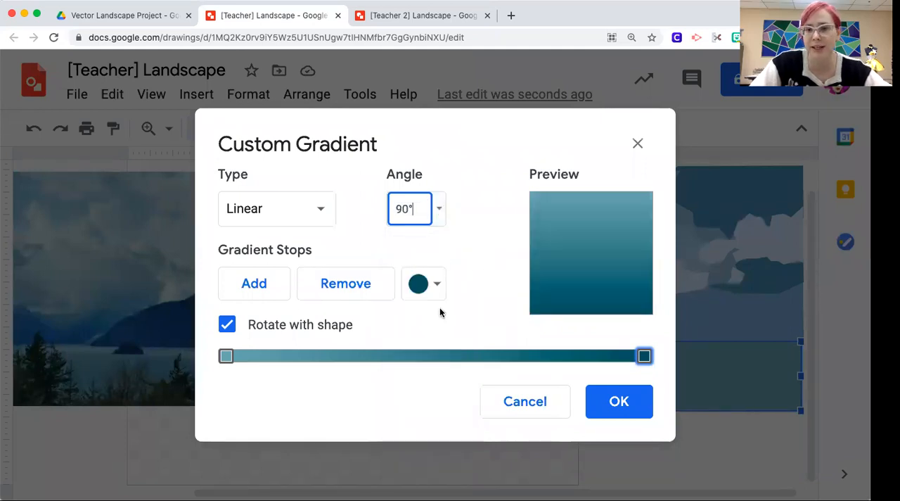
pyautogui.click(622, 406)
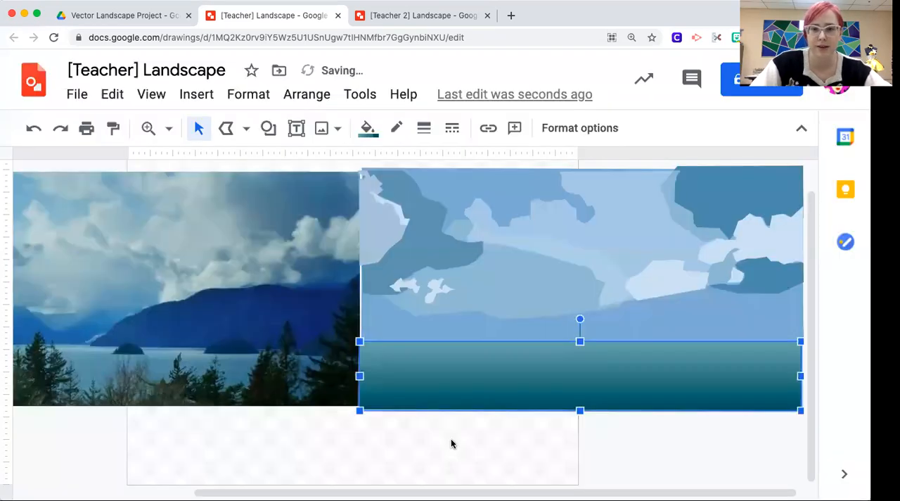
# Step: Compare the vector sky and gradient water with the photo, and view the photo's distant mountains at 200% zoom
pyautogui.click(452, 443)
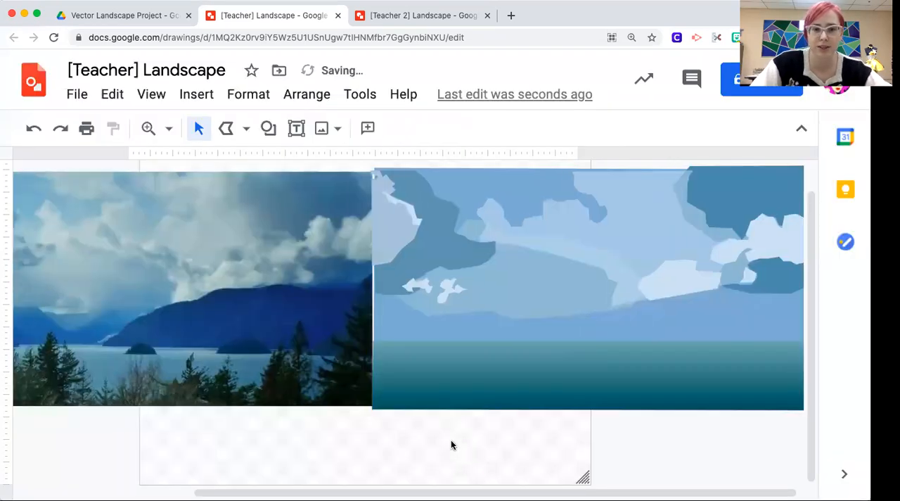
pyautogui.hscroll(1, 452, 445)
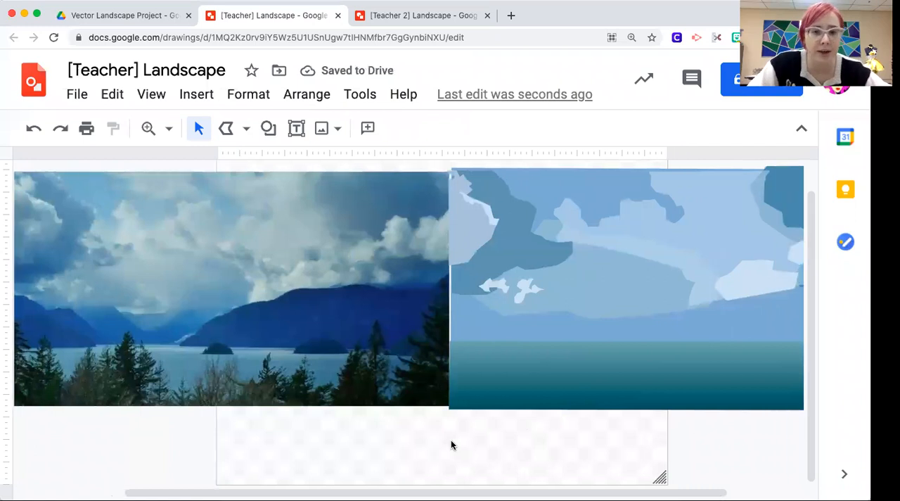
pyautogui.hscroll(3, 681, 351)
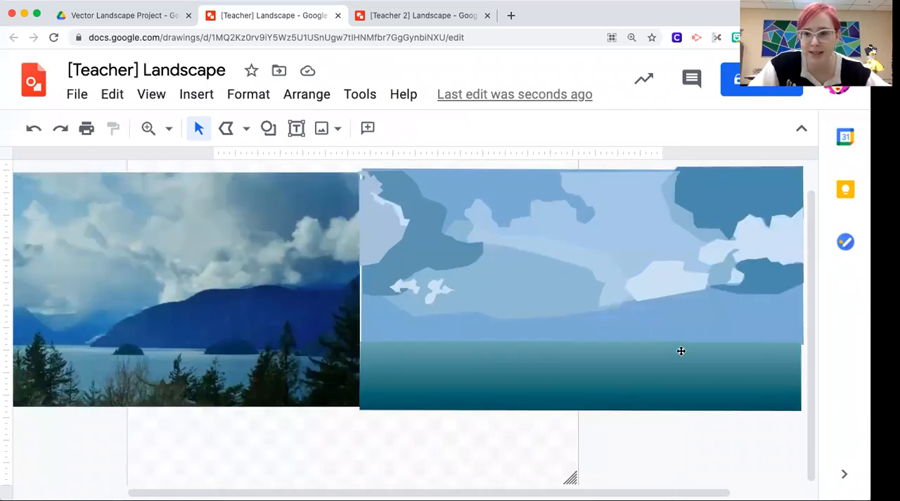
pyautogui.hscroll(-5, 477, 420)
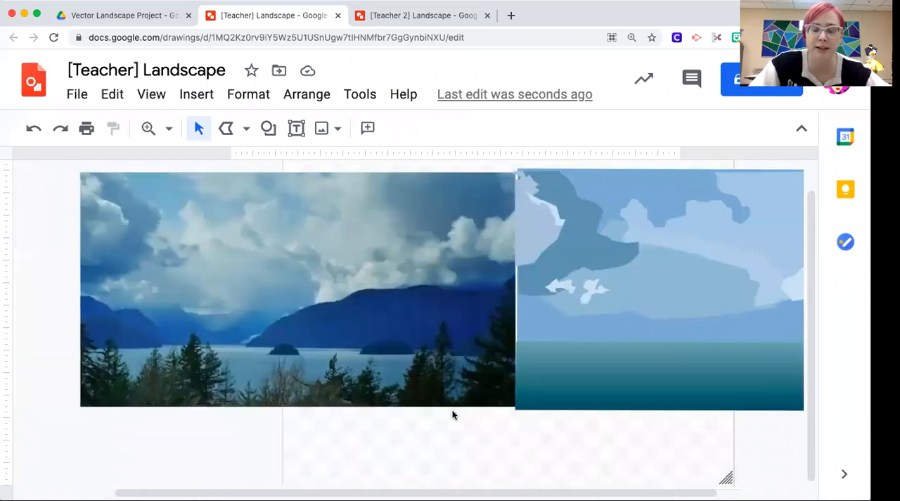
pyautogui.hscroll(5, 628, 390)
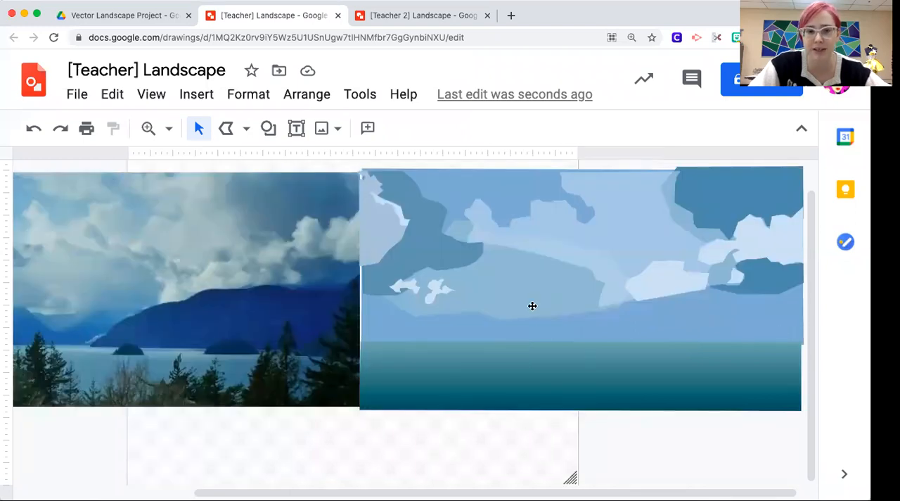
pyautogui.hscroll(-7, 222, 368)
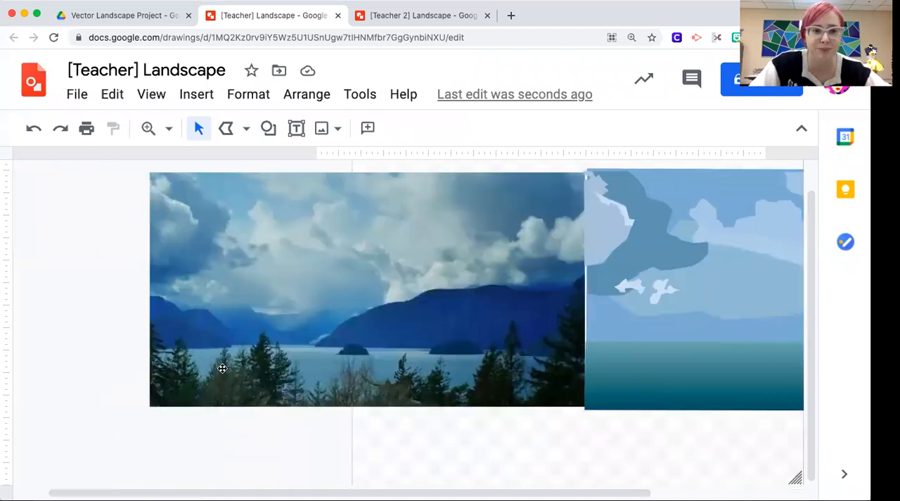
pyautogui.click(169, 128)
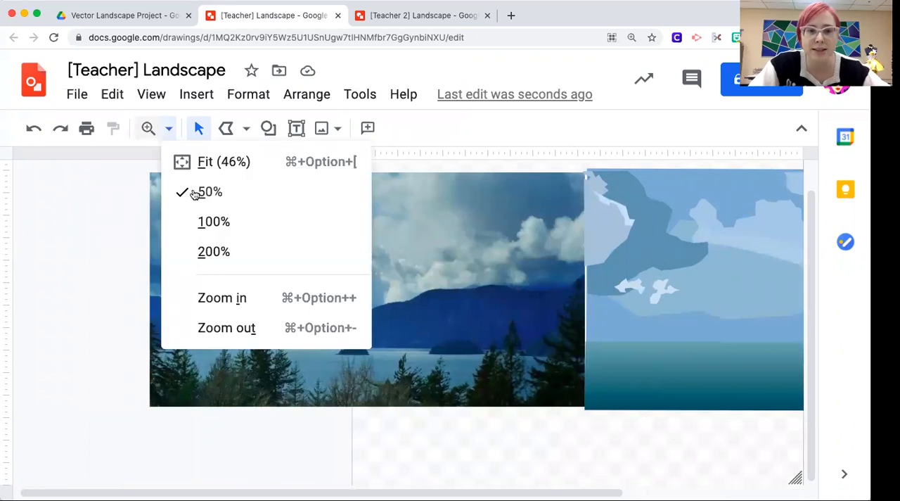
pyautogui.click(242, 258)
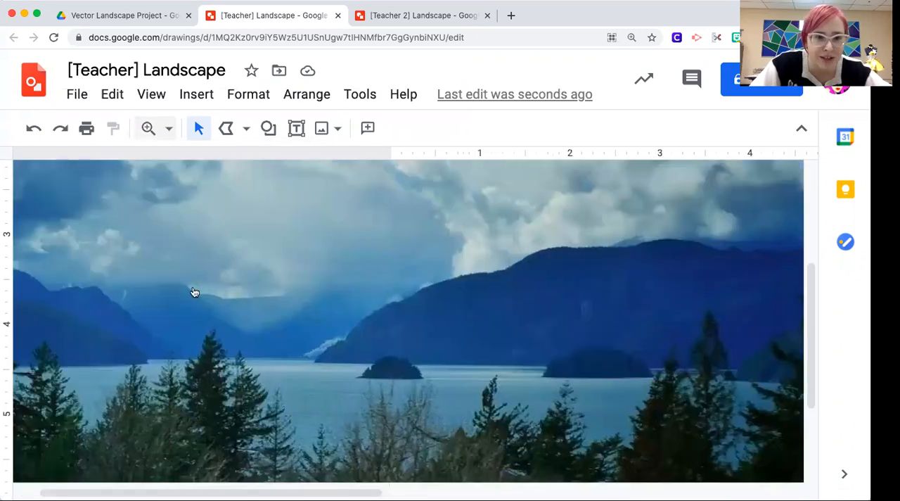
pyautogui.click(169, 129)
pyautogui.click(201, 253)
pyautogui.hscroll(-5, 428, 319)
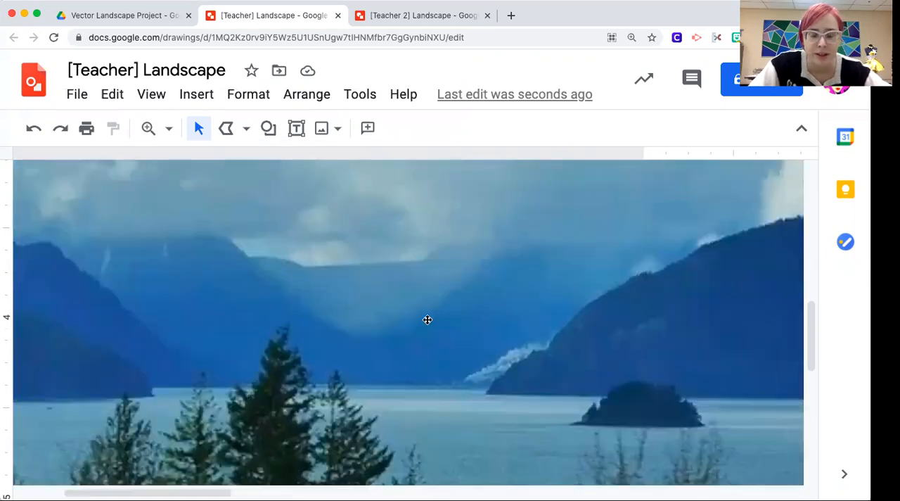
pyautogui.hscroll(1, 457, 330)
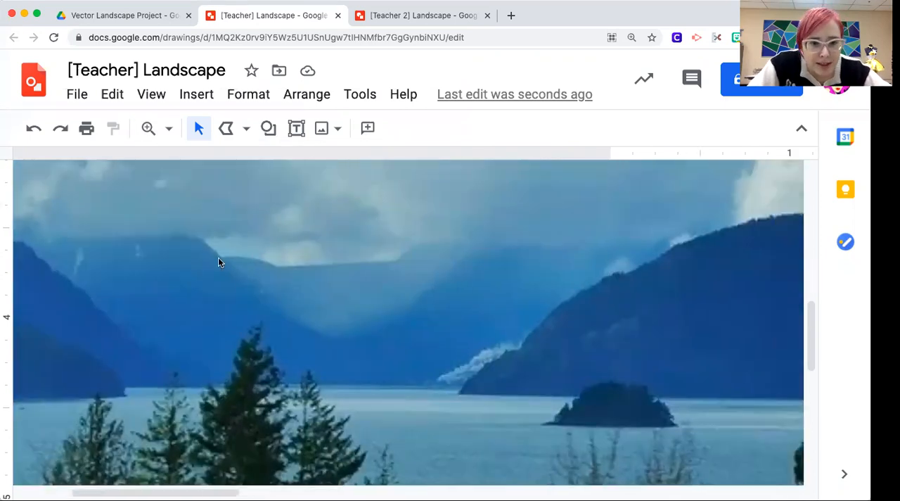
pyautogui.moveTo(219, 260); pyautogui.dragTo(279, 265)
pyautogui.moveTo(352, 266); pyautogui.dragTo(391, 263)
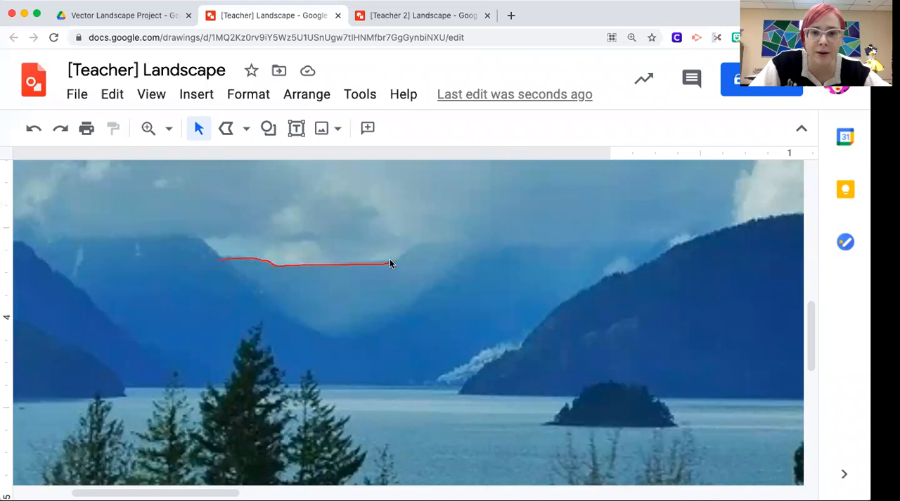
pyautogui.moveTo(462, 251); pyautogui.dragTo(501, 252)
pyautogui.moveTo(445, 315); pyautogui.dragTo(364, 360)
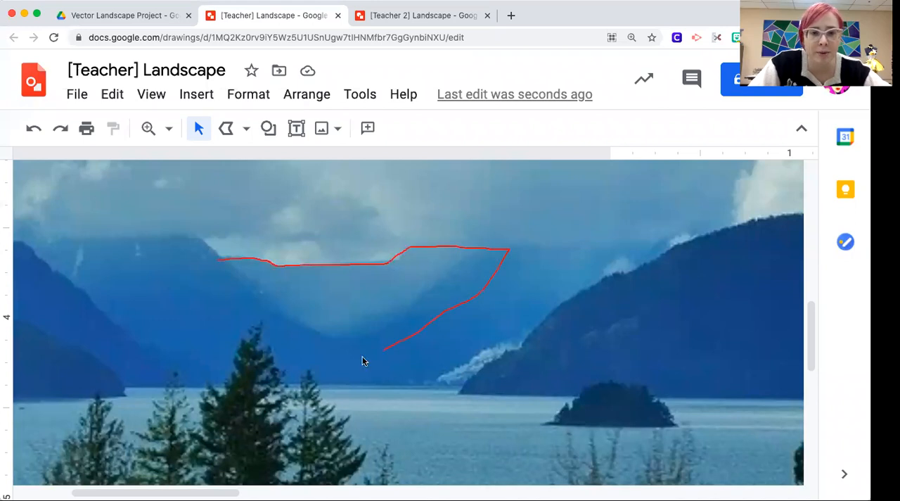
pyautogui.moveTo(218, 260); pyautogui.dragTo(217, 262)
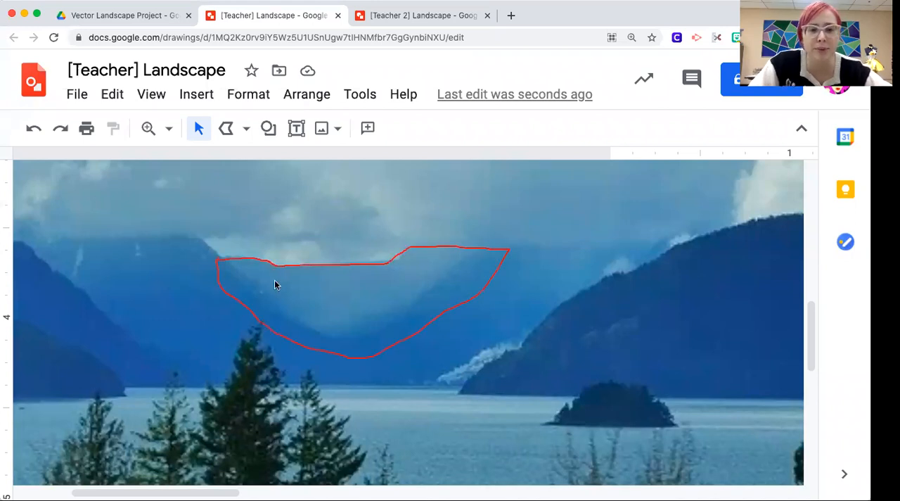
pyautogui.moveTo(256, 284)
pyautogui.mouseDown()
pyautogui.moveTo(296, 321)
pyautogui.moveTo(333, 336)
pyautogui.moveTo(363, 330)
pyautogui.mouseUp()
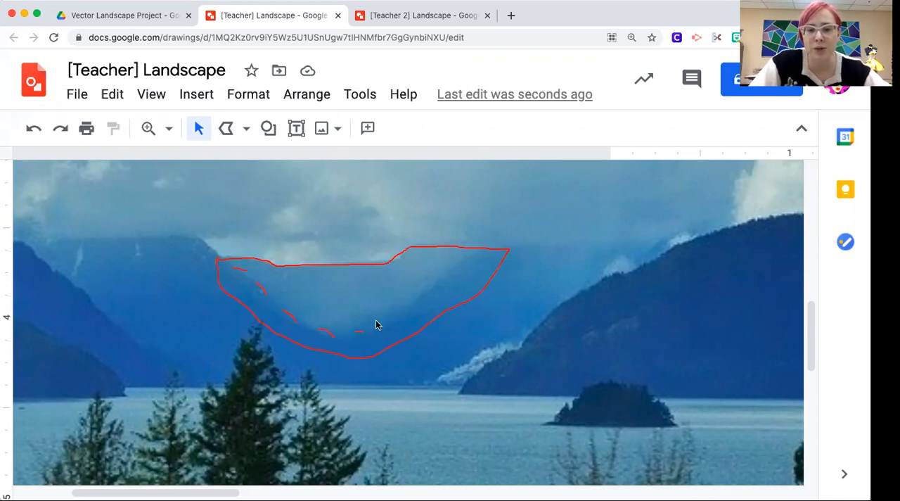
pyautogui.moveTo(405, 310); pyautogui.dragTo(415, 303)
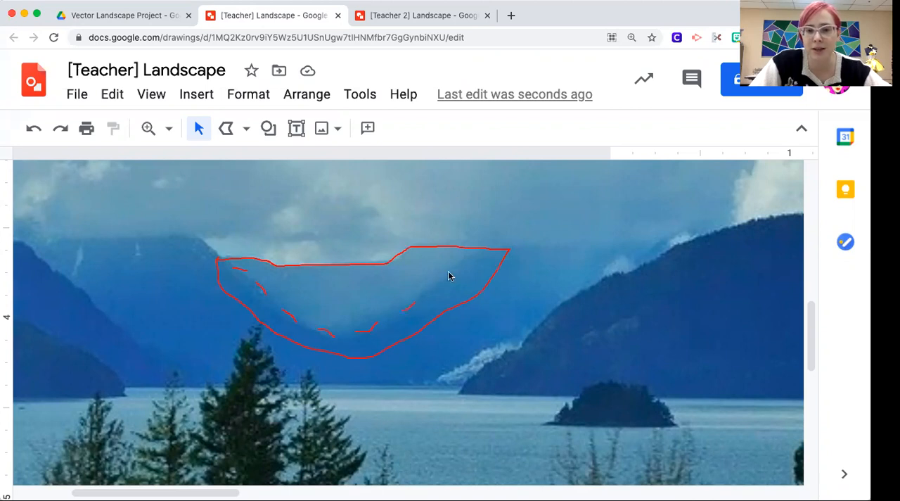
pyautogui.moveTo(455, 266); pyautogui.dragTo(440, 278)
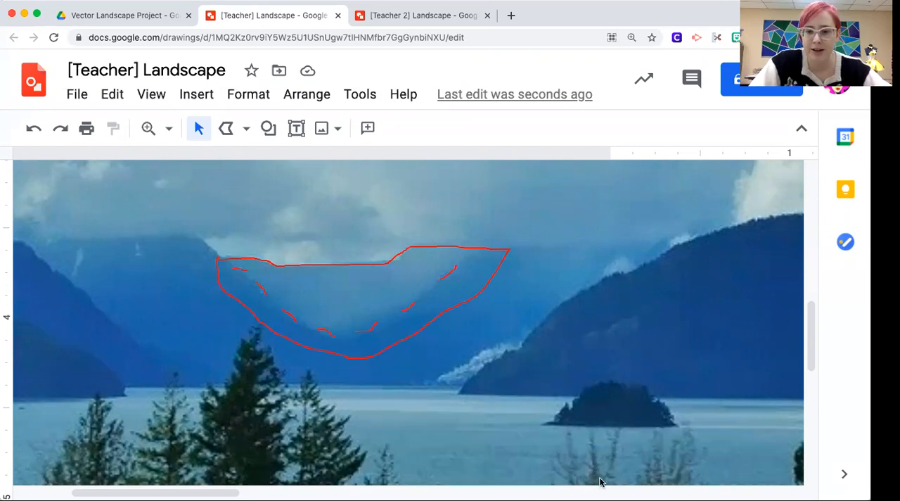
pyautogui.press('Escape')
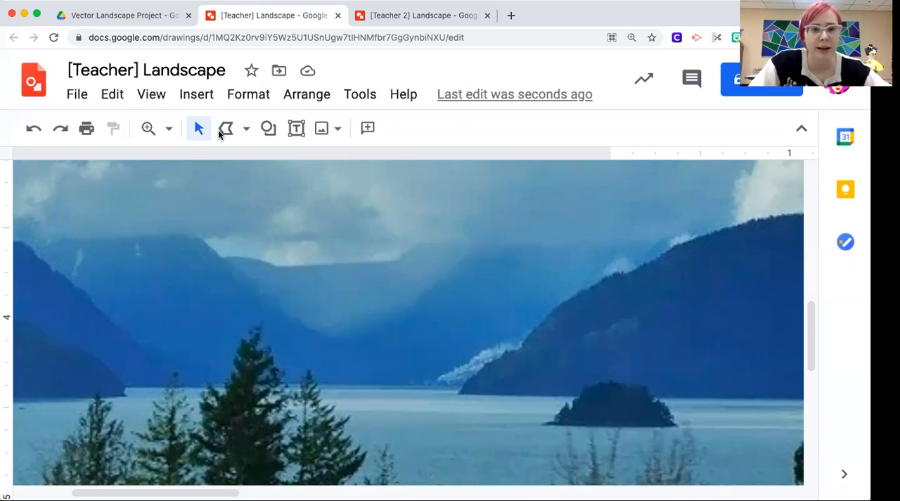
pyautogui.click(244, 129)
pyautogui.click(246, 155)
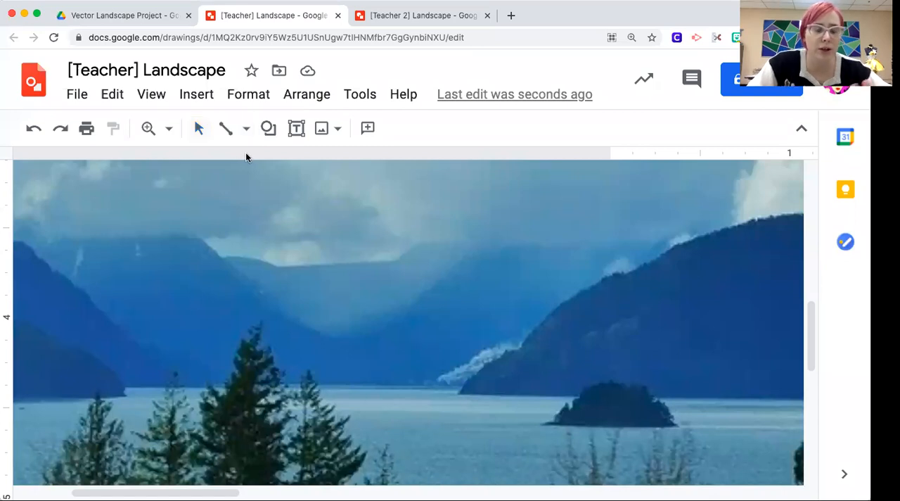
pyautogui.click(221, 133)
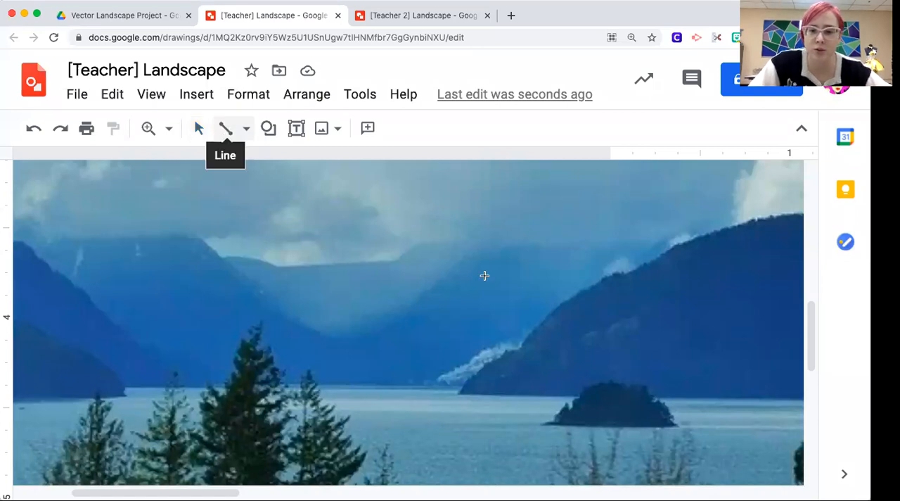
# Step: Trace the hazy farthest mountain between the peaks as a closed polyline, extending its lower edge past the overlapping mountain slopes
pyautogui.click(246, 128)
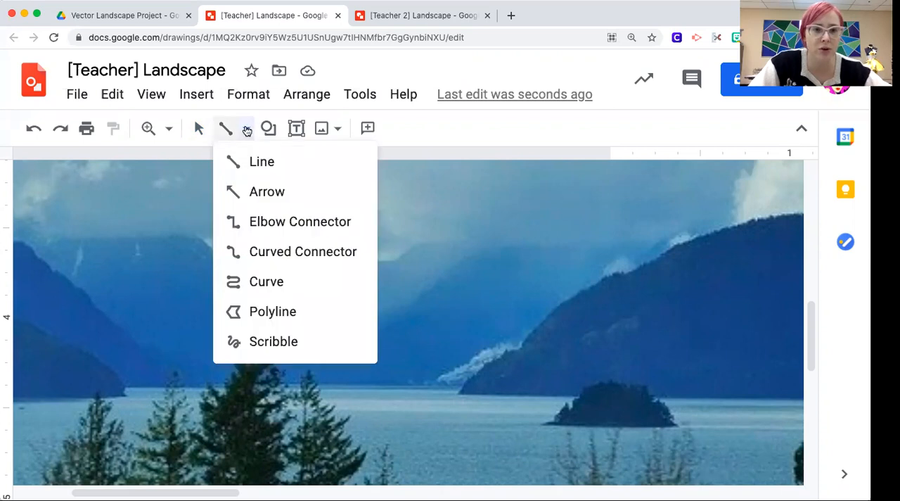
pyautogui.click(253, 312)
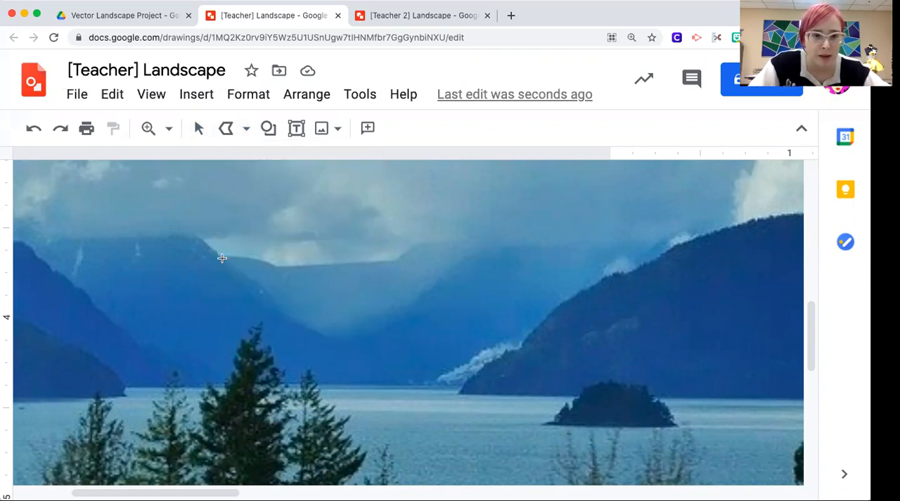
pyautogui.click(241, 257)
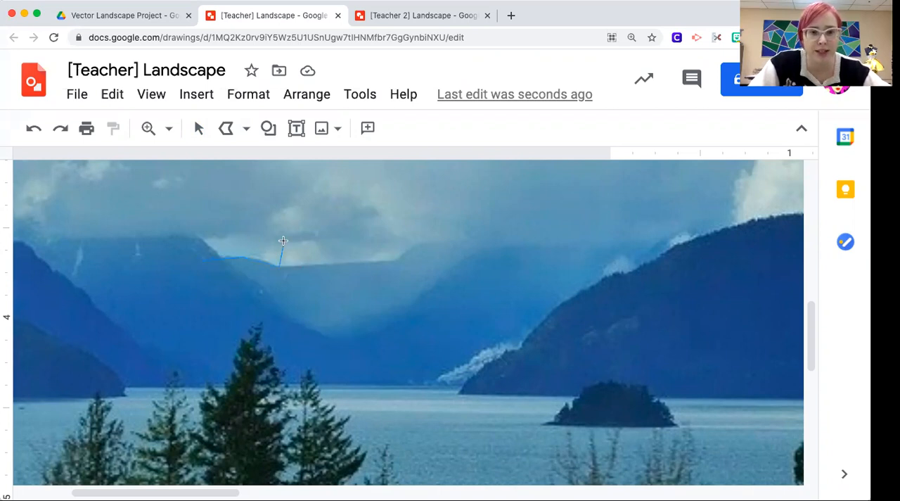
pyautogui.click(313, 262)
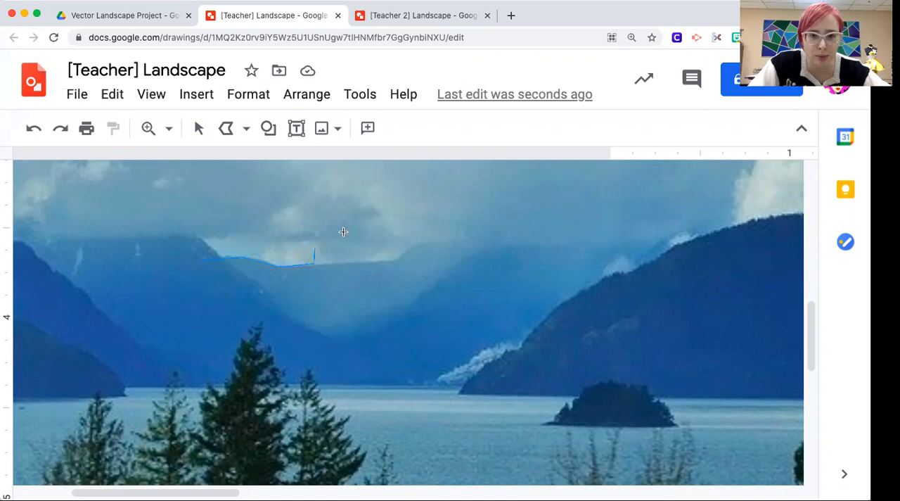
pyautogui.click(395, 260)
pyautogui.click(416, 243)
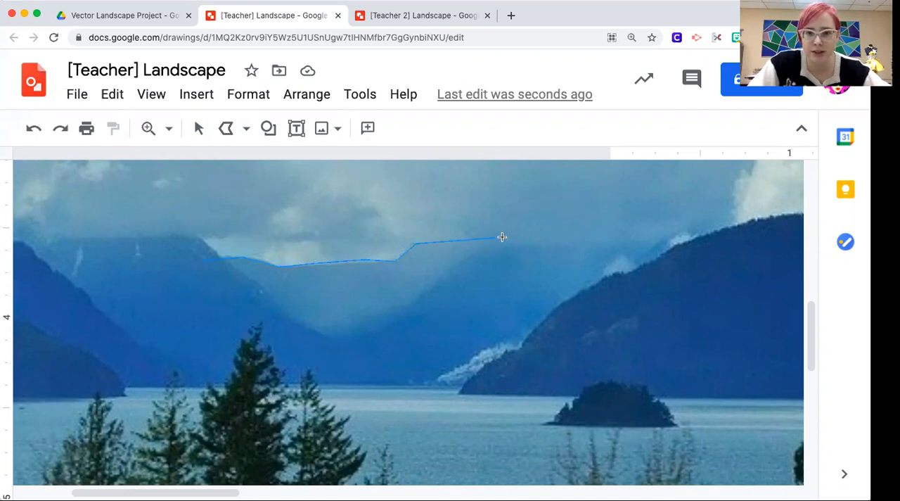
pyautogui.click(514, 246)
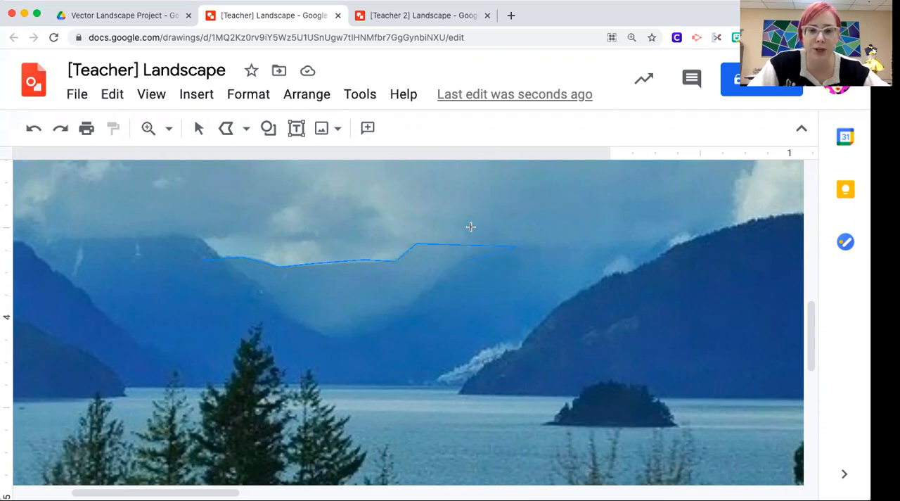
pyautogui.click(418, 334)
pyautogui.click(362, 354)
pyautogui.click(294, 351)
pyautogui.click(239, 312)
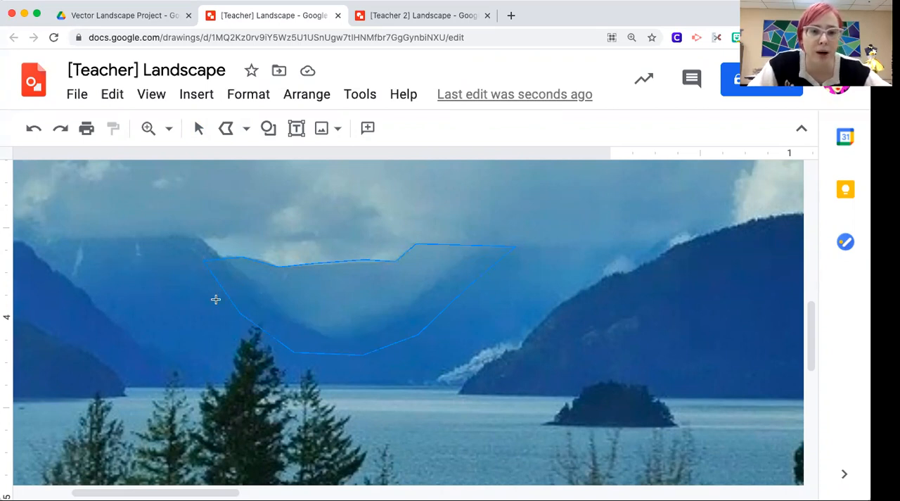
pyautogui.click(202, 262)
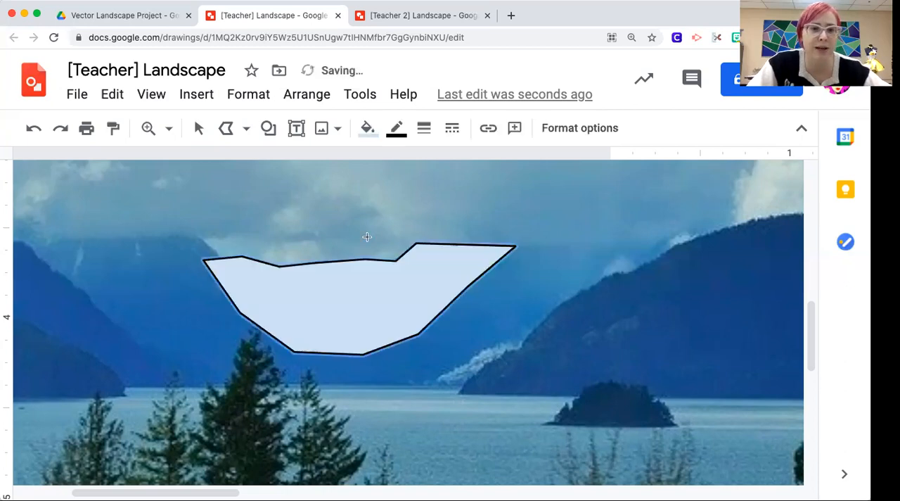
# Step: Make the farthest mountain shape's border transparent and fill it with a slightly darker light blue
pyautogui.click(397, 132)
pyautogui.click(428, 162)
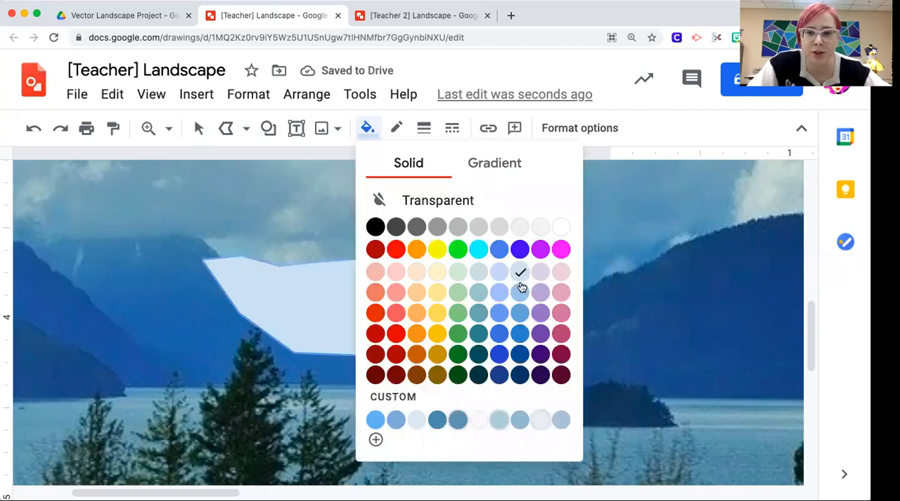
pyautogui.click(520, 290)
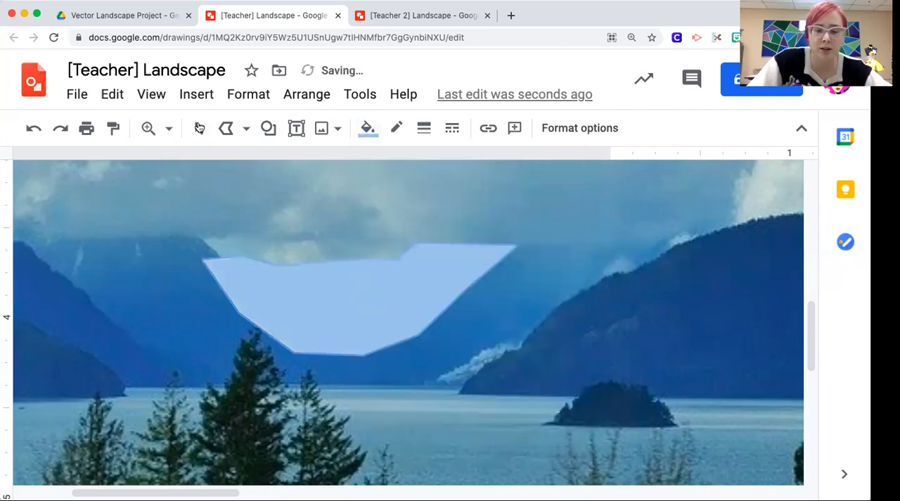
# Step: Move the farthest mountain shape horizontally to the right, clear of the distant mountains in the photo
pyautogui.press('Right')
pyautogui.press('Right')
pyautogui.press('Right')
pyautogui.press('Right')
pyautogui.press('Right')
pyautogui.press('Right')
pyautogui.press('Right')
pyautogui.press('Right')
pyautogui.press('Right')
pyautogui.press('Right')
pyautogui.press('Right')
pyautogui.press('Right')
pyautogui.press('Right')
pyautogui.press('Right')
pyautogui.press('Right')
pyautogui.press('Right')
pyautogui.press('Right')
pyautogui.press('Right')
pyautogui.press('Right')
pyautogui.press('Right')
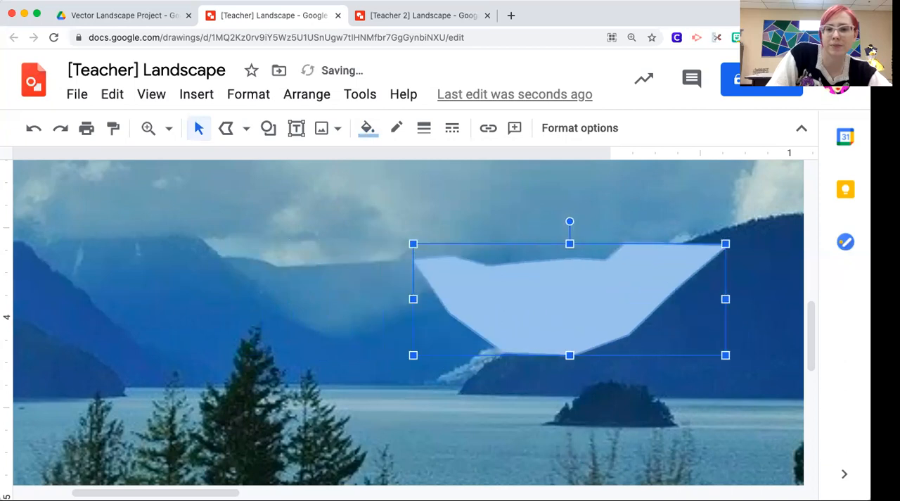
pyautogui.press('Right')
pyautogui.press('Right')
pyautogui.press('Right')
pyautogui.press('Right')
pyautogui.press('Right')
pyautogui.press('Right')
pyautogui.press('Right')
pyautogui.press('Right')
pyautogui.press('Right')
pyautogui.press('Right')
pyautogui.press('Right')
pyautogui.press('Right')
pyautogui.press('Right')
pyautogui.press('Right')
pyautogui.press('Right')
pyautogui.press('Right')
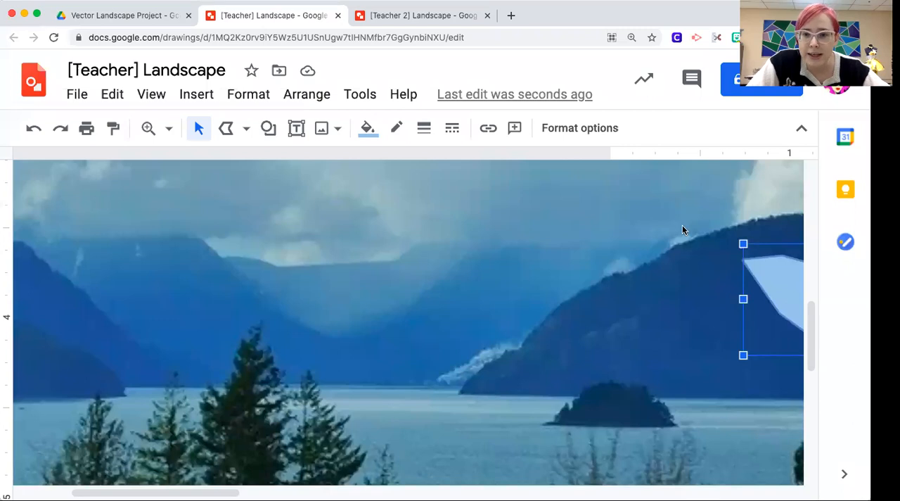
pyautogui.moveTo(705, 242); pyautogui.dragTo(532, 247)
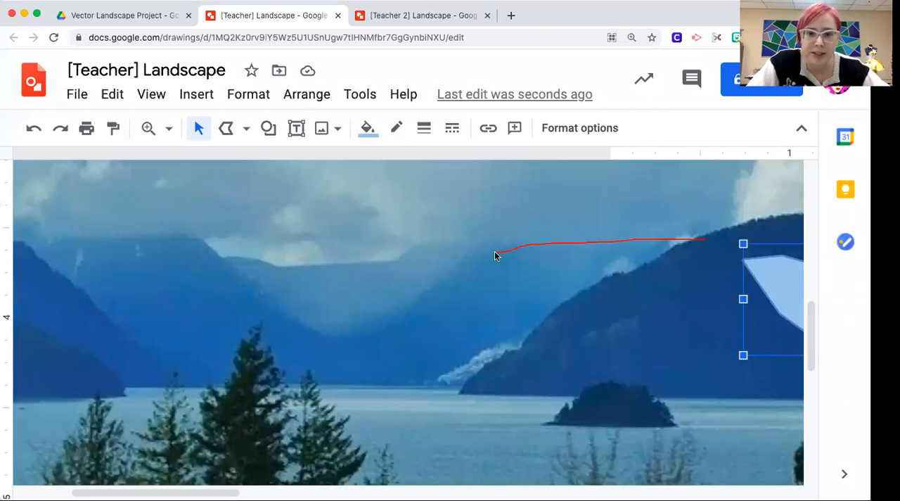
pyautogui.moveTo(438, 282); pyautogui.dragTo(330, 335)
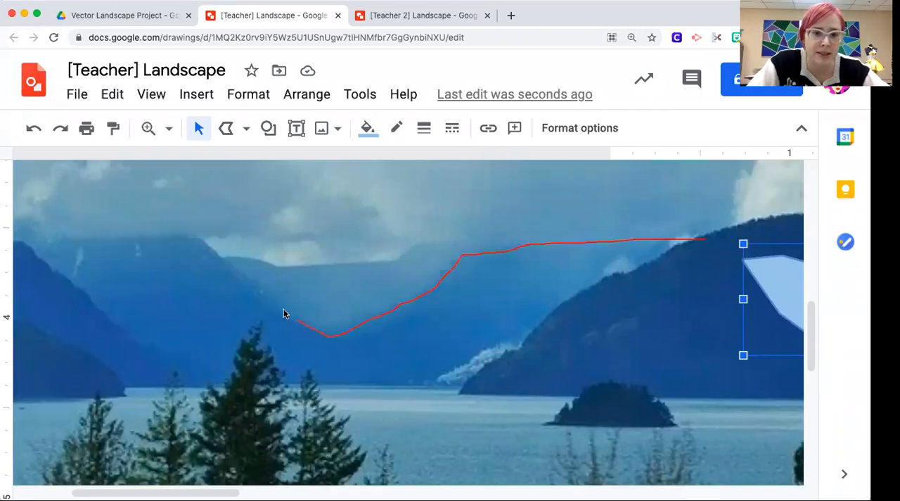
pyautogui.moveTo(197, 241)
pyautogui.mouseDown()
pyautogui.moveTo(110, 237)
pyautogui.moveTo(30, 259)
pyautogui.moveTo(65, 288)
pyautogui.mouseUp()
pyautogui.moveTo(100, 322)
pyautogui.mouseDown()
pyautogui.moveTo(165, 390)
pyautogui.moveTo(267, 390)
pyautogui.mouseUp()
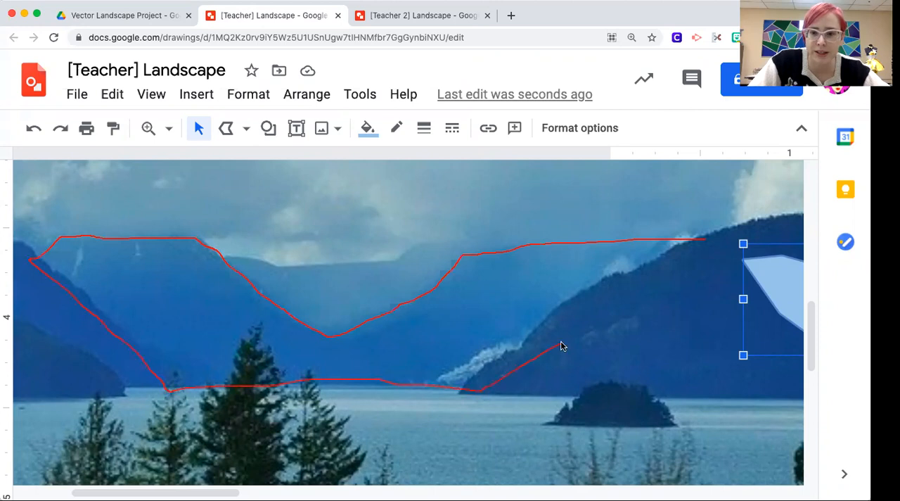
pyautogui.moveTo(700, 259)
pyautogui.mouseDown()
pyautogui.moveTo(711, 241)
pyautogui.moveTo(698, 245)
pyautogui.mouseUp()
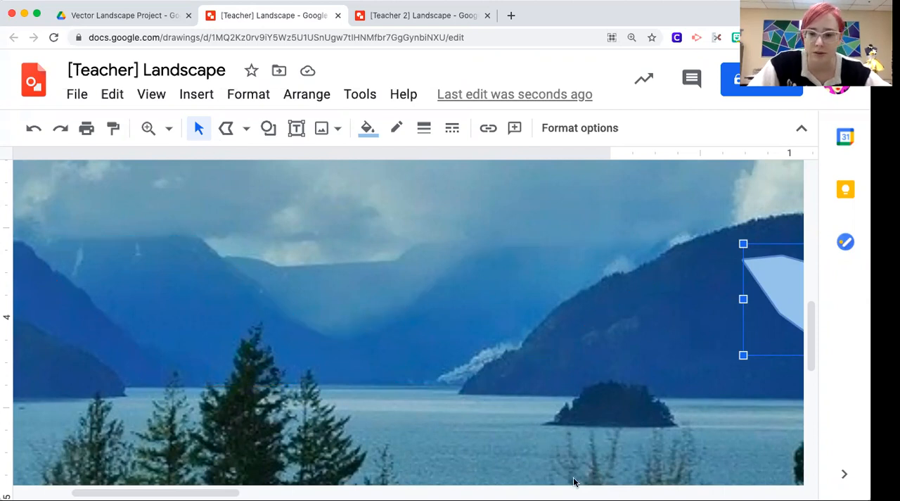
# Step: Trace the two hazy blue peaks in front of the farthest mountain as one closed polyline down to the waterline, extending behind the nearer slopes
pyautogui.click(227, 129)
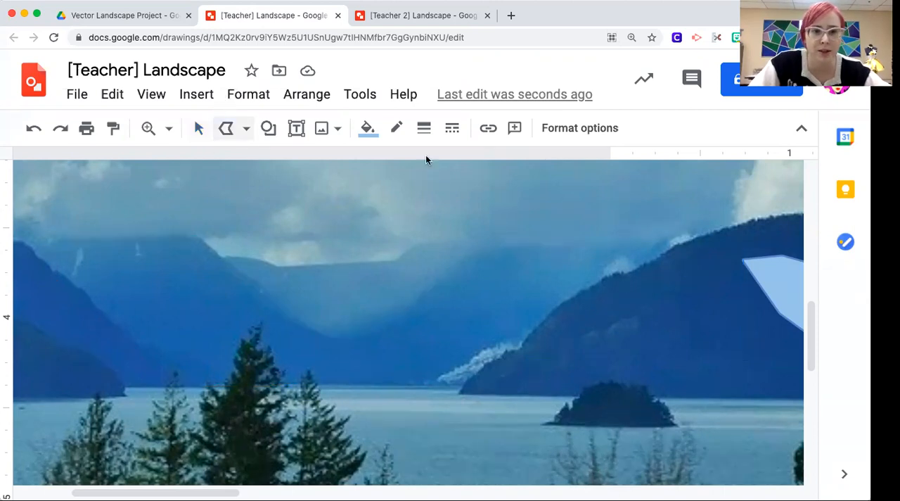
pyautogui.moveTo(711, 237); pyautogui.dragTo(504, 244)
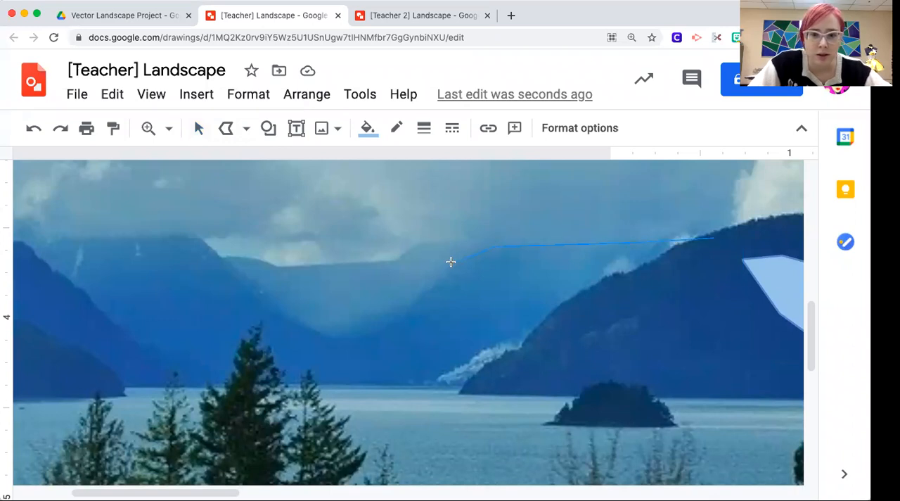
pyautogui.moveTo(418, 299); pyautogui.dragTo(362, 329)
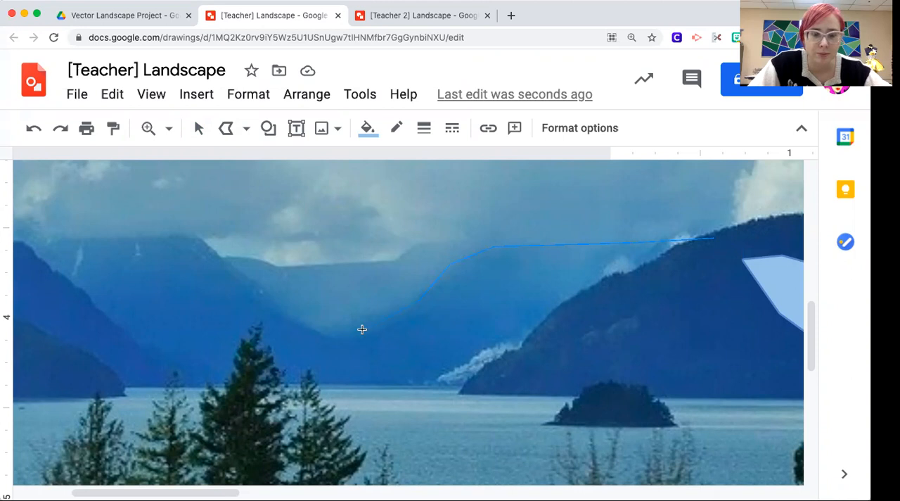
pyautogui.moveTo(284, 314)
pyautogui.mouseDown()
pyautogui.moveTo(200, 234)
pyautogui.moveTo(117, 239)
pyautogui.mouseUp()
pyautogui.moveTo(40, 264)
pyautogui.mouseDown()
pyautogui.moveTo(36, 277)
pyautogui.moveTo(164, 392)
pyautogui.mouseUp()
pyautogui.moveTo(414, 395)
pyautogui.mouseDown()
pyautogui.moveTo(489, 394)
pyautogui.moveTo(718, 239)
pyautogui.mouseUp()
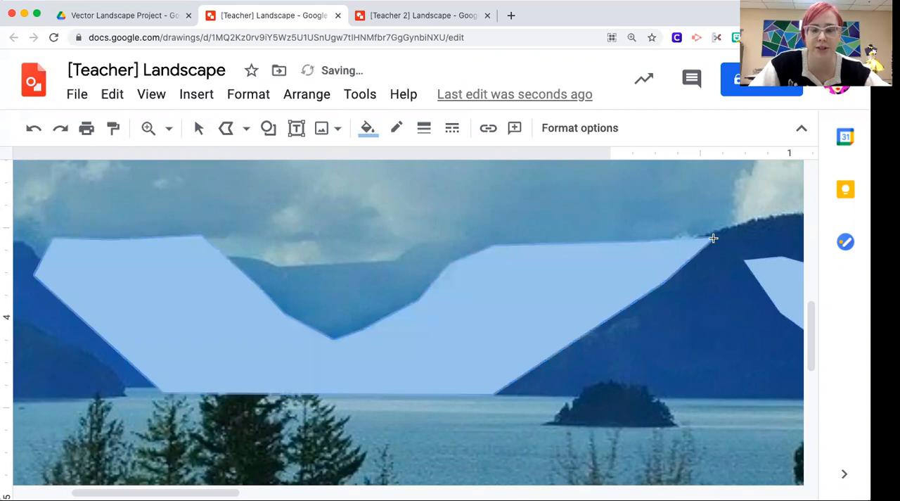
# Step: Fill the traced twin-peak mountain shape with a solid medium blue, two shades darker than the farthest mountain
pyautogui.click(365, 127)
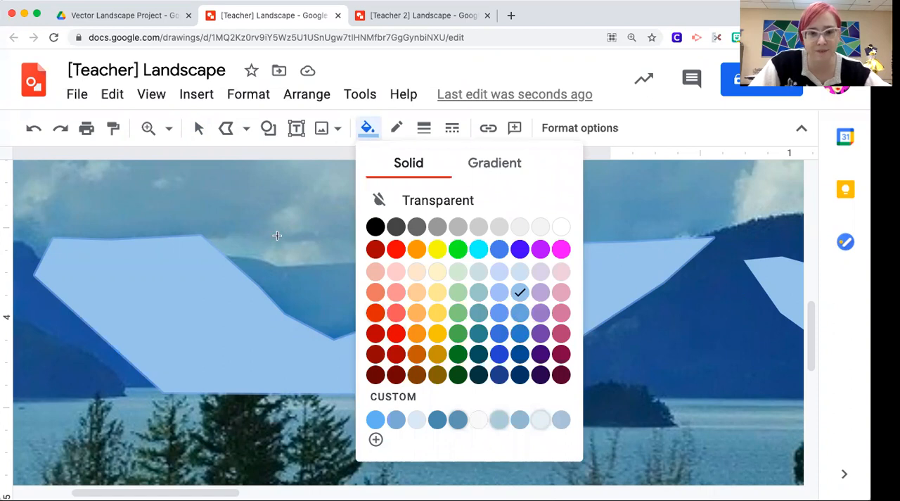
pyautogui.click(523, 314)
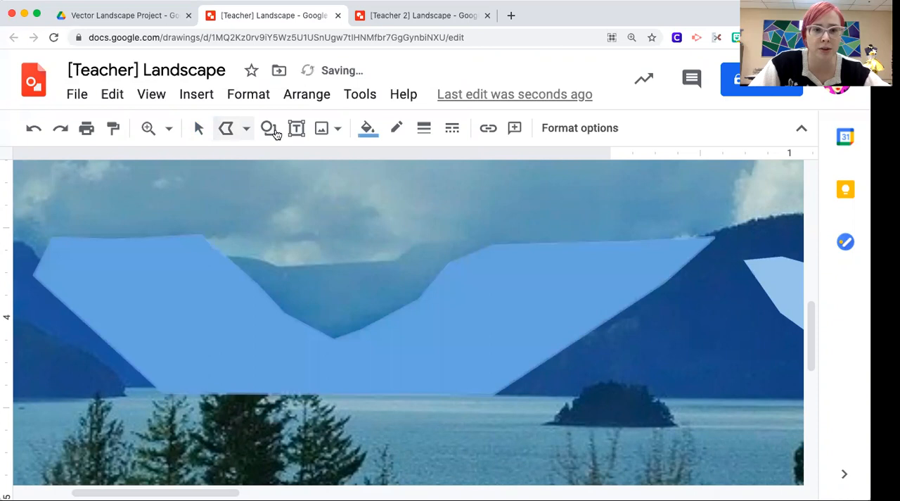
pyautogui.click(364, 128)
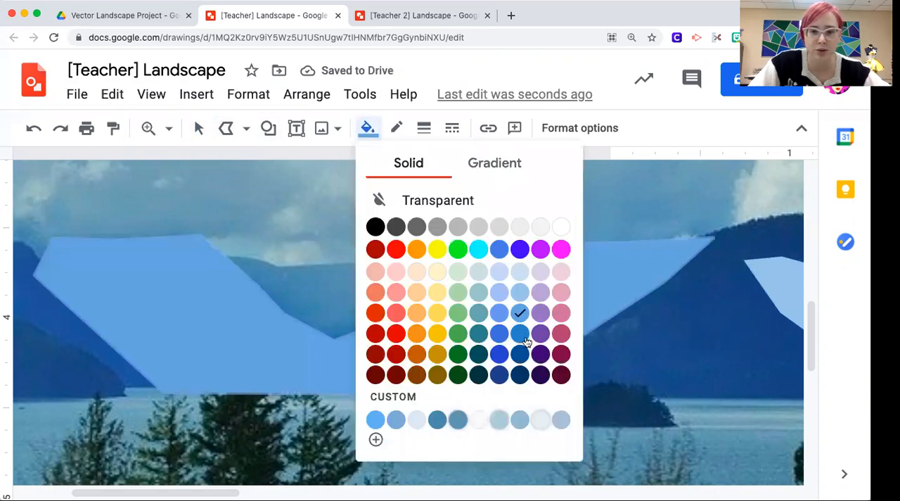
pyautogui.click(526, 342)
# Step: Move the medium blue mountain shape horizontally to the right, clear of the photo's distant peaks
pyautogui.click(201, 128)
pyautogui.press('Right')
pyautogui.press('Right')
pyautogui.press('Right')
pyautogui.press('Right')
pyautogui.press('Right')
pyautogui.press('Right')
pyautogui.press('Right')
pyautogui.press('Right')
pyautogui.press('Right')
pyautogui.press('Right')
pyautogui.press('Right')
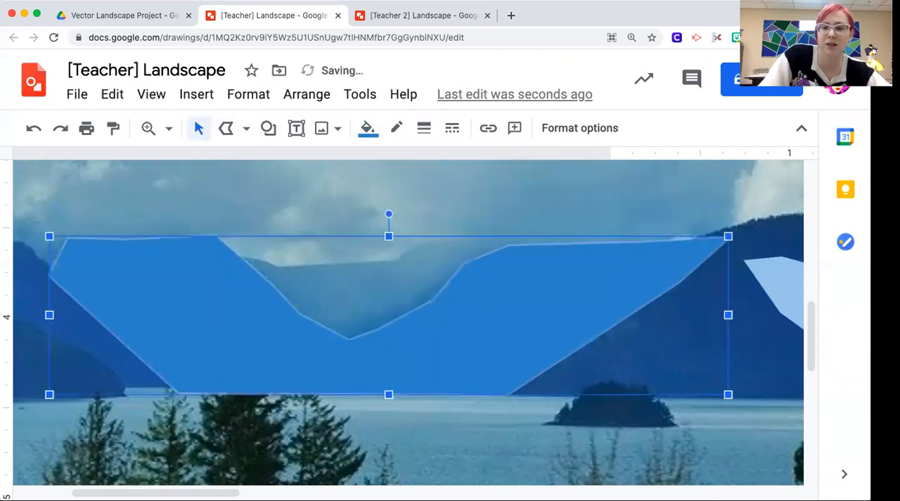
pyautogui.press('Right')
pyautogui.press('Right')
pyautogui.press('Right')
pyautogui.press('Right')
pyautogui.press('Right')
pyautogui.press('Right')
pyautogui.press('Right')
pyautogui.press('Right')
pyautogui.press('Right')
pyautogui.press('Right')
pyautogui.press('Right')
pyautogui.press('Right')
pyautogui.press('Right')
pyautogui.press('Right')
pyautogui.press('Right')
pyautogui.press('Right')
pyautogui.press('Right')
pyautogui.press('Right')
pyautogui.press('Right')
pyautogui.press('Right')
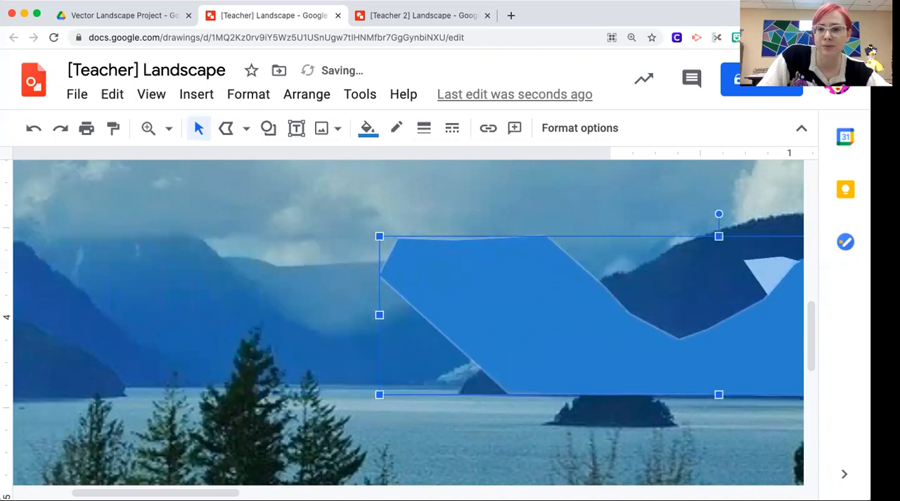
pyautogui.press('Right')
pyautogui.press('Right')
pyautogui.press('Right')
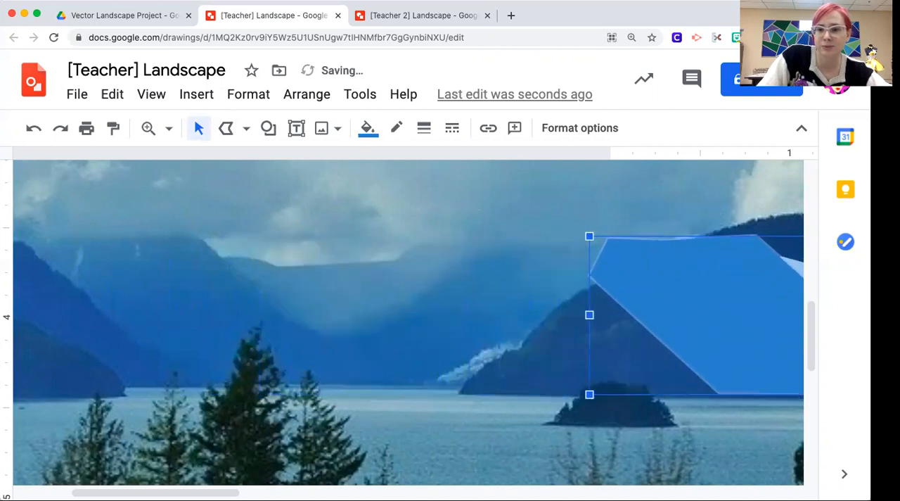
# Step: Group the light blue farthest mountain with the medium blue mountain shape
pyautogui.click(342, 252)
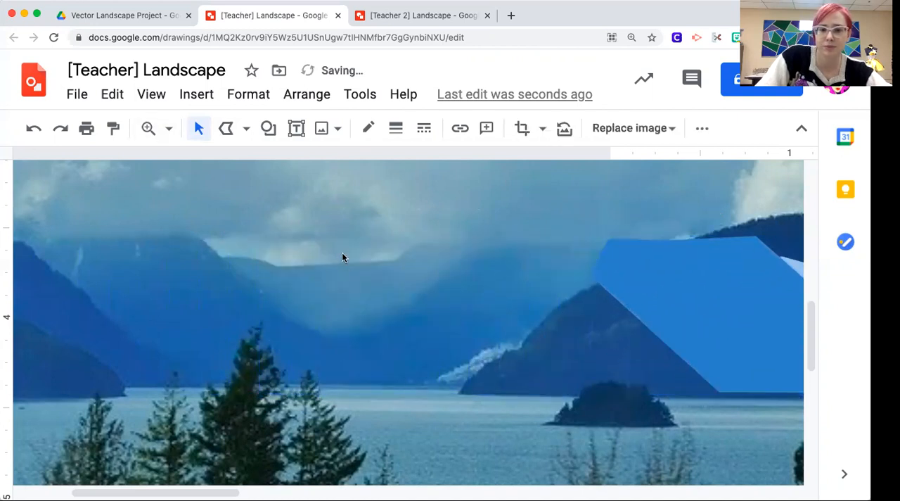
pyautogui.press('super+alt+minus')
pyautogui.hscroll(2, 496, 337)
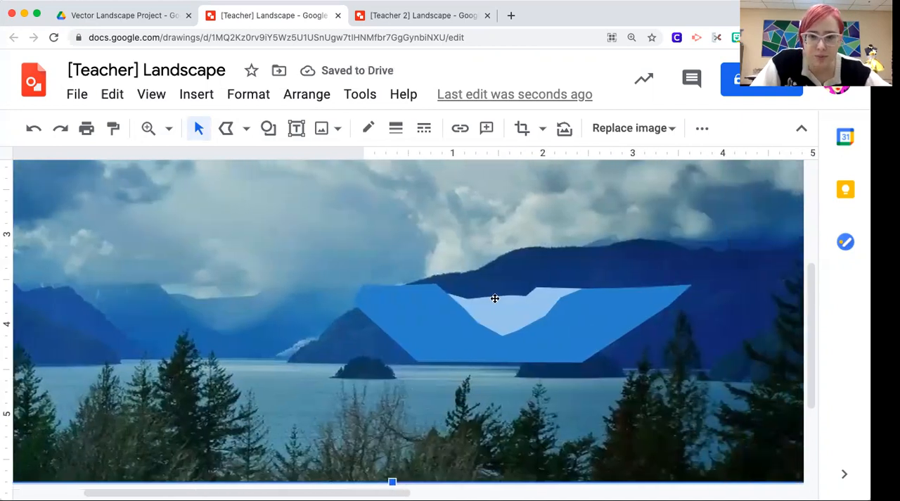
pyautogui.hscroll(-2, 463, 308)
pyautogui.hscroll(1, 464, 308)
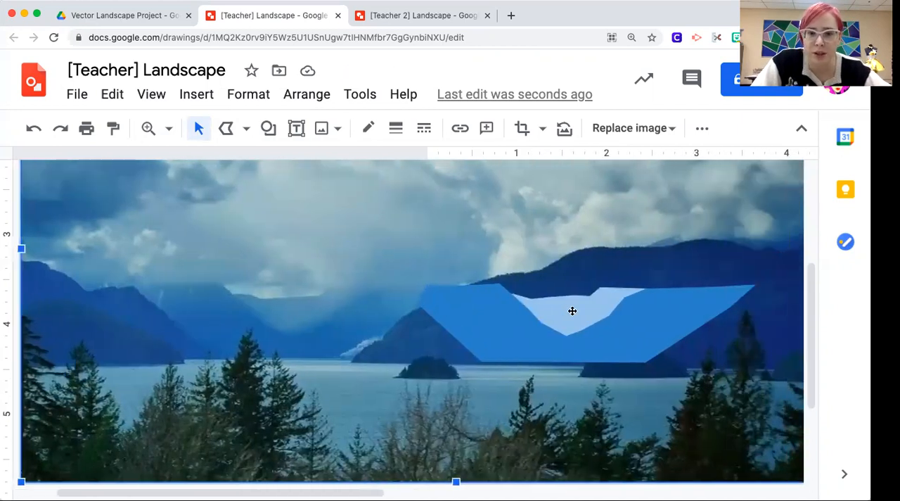
pyautogui.click(580, 309)
pyautogui.click(466, 313)
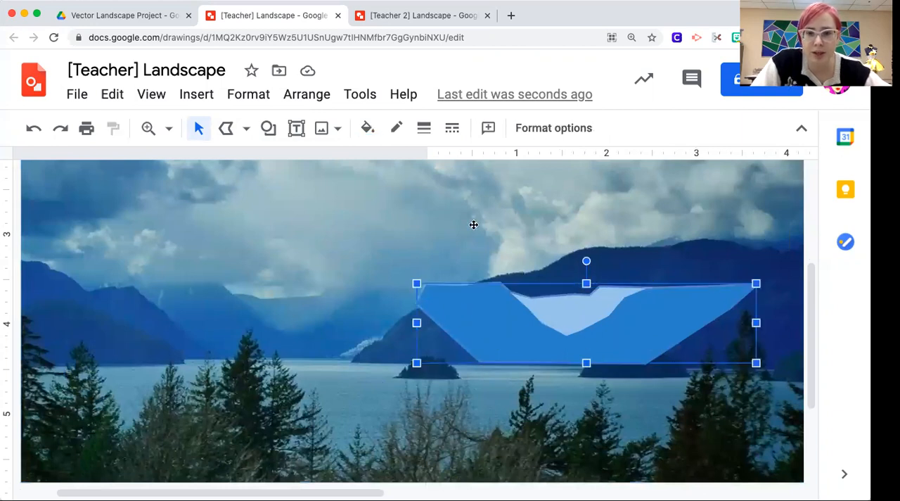
pyautogui.click(307, 100)
pyautogui.click(331, 332)
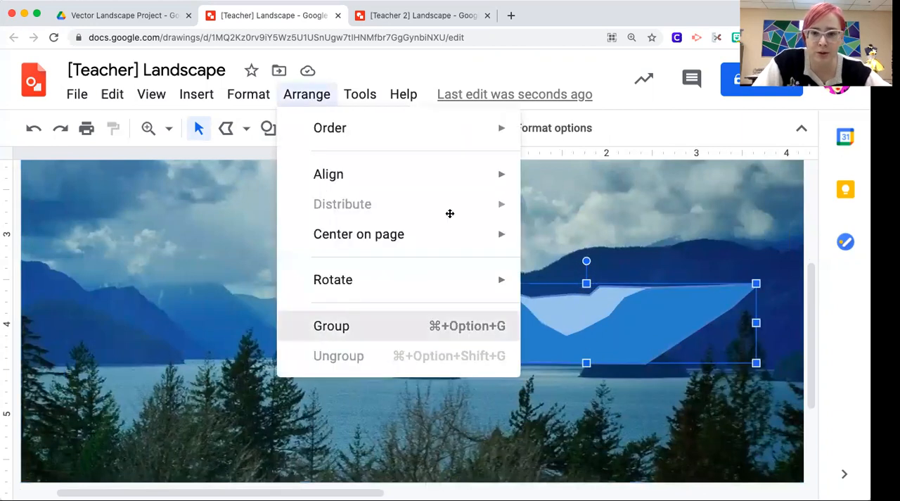
# Step: Move the grouped mountains horizontally farther right across the photo
pyautogui.moveTo(513, 296); pyautogui.dragTo(535, 296)
pyautogui.press('Right')
pyautogui.press('Right')
pyautogui.press('Right')
pyautogui.press('Right')
pyautogui.press('Right')
pyautogui.press('Right')
pyautogui.press('Right')
pyautogui.press('Right')
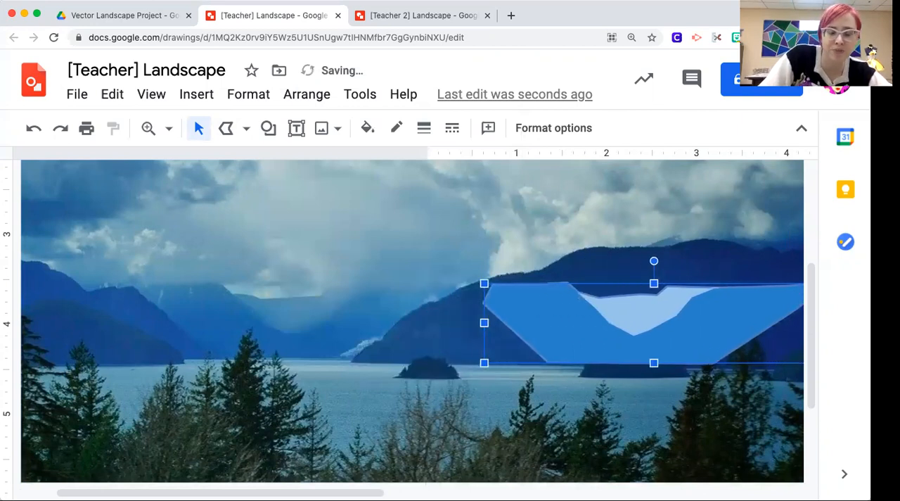
# Step: View the darker mountains at the photo's left edge at 200% zoom
pyautogui.click(278, 272)
pyautogui.hscroll(-5, 320, 282)
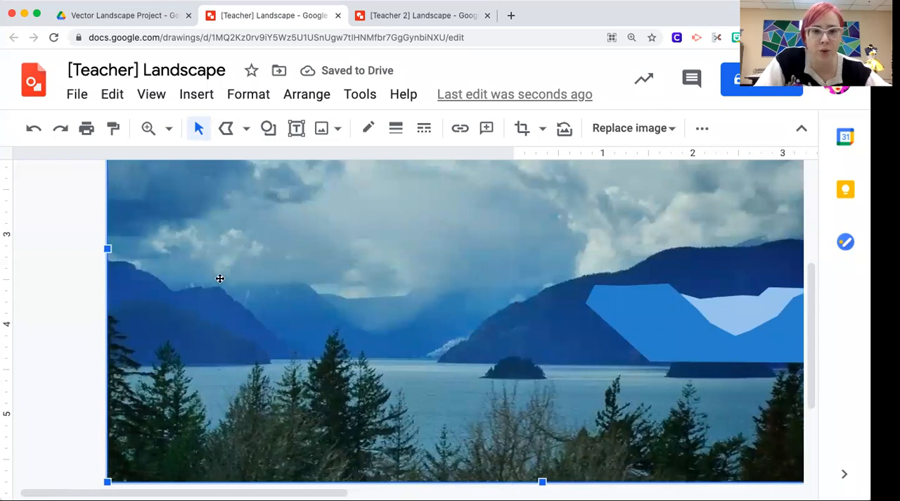
pyautogui.click(169, 128)
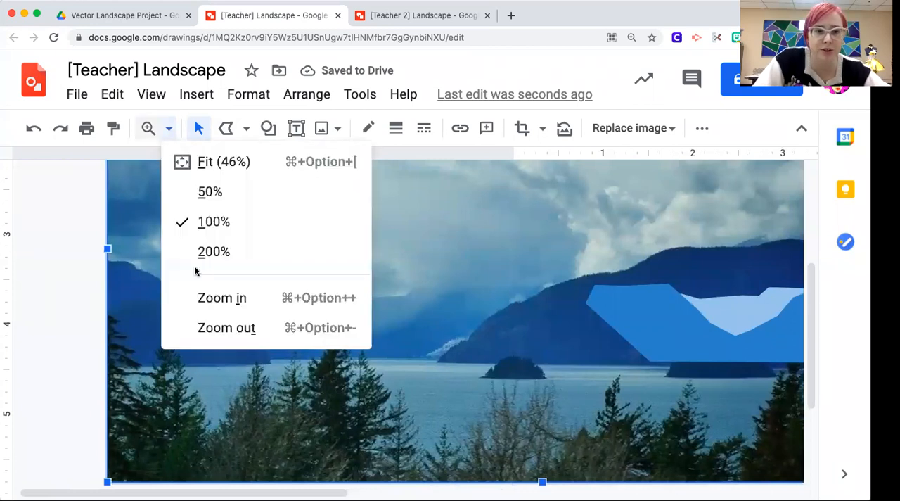
pyautogui.click(200, 251)
pyautogui.hscroll(-3, 175, 323)
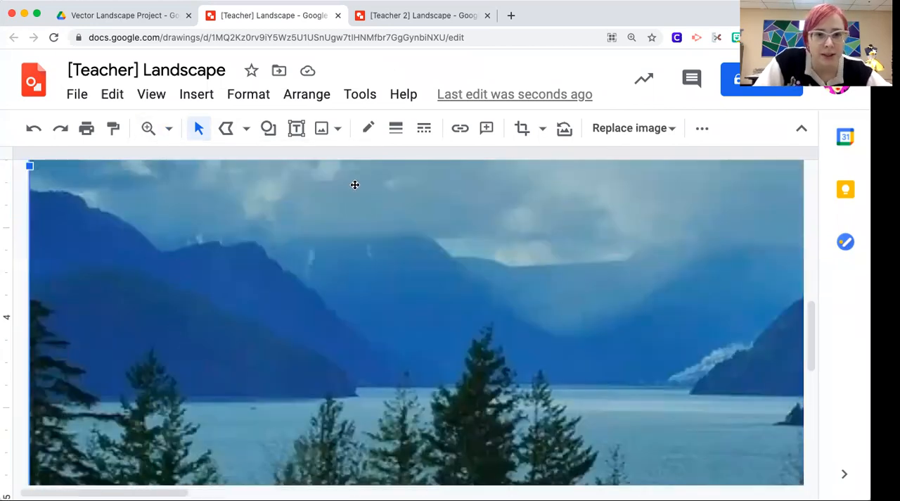
pyautogui.click(226, 130)
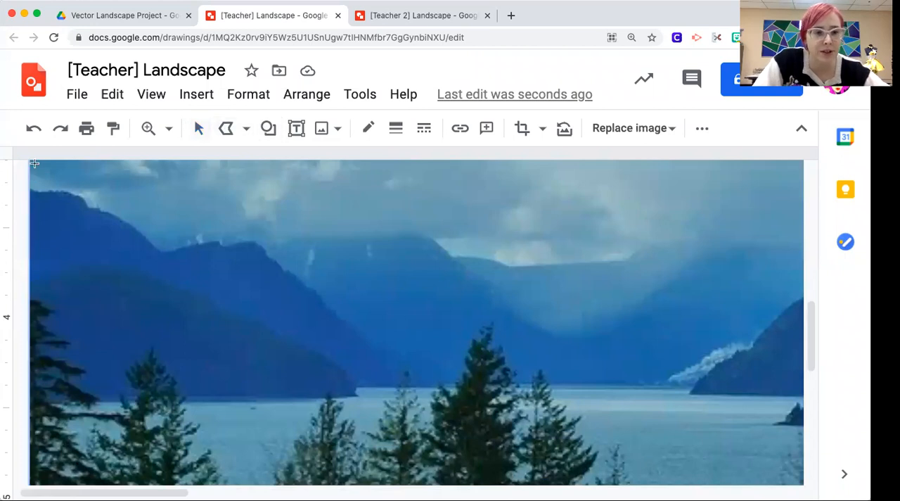
pyautogui.click(429, 385)
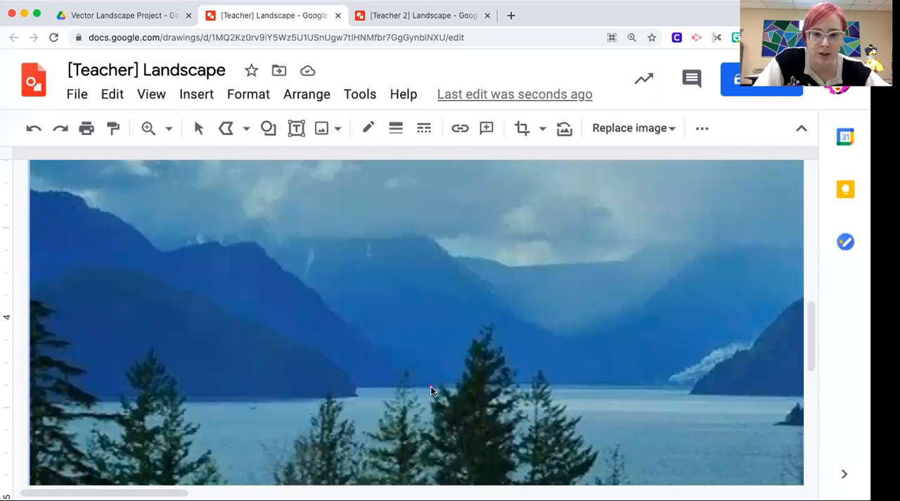
pyautogui.moveTo(72, 202)
pyautogui.mouseDown()
pyautogui.moveTo(27, 189)
pyautogui.moveTo(21, 307)
pyautogui.moveTo(147, 316)
pyautogui.moveTo(210, 339)
pyautogui.mouseUp()
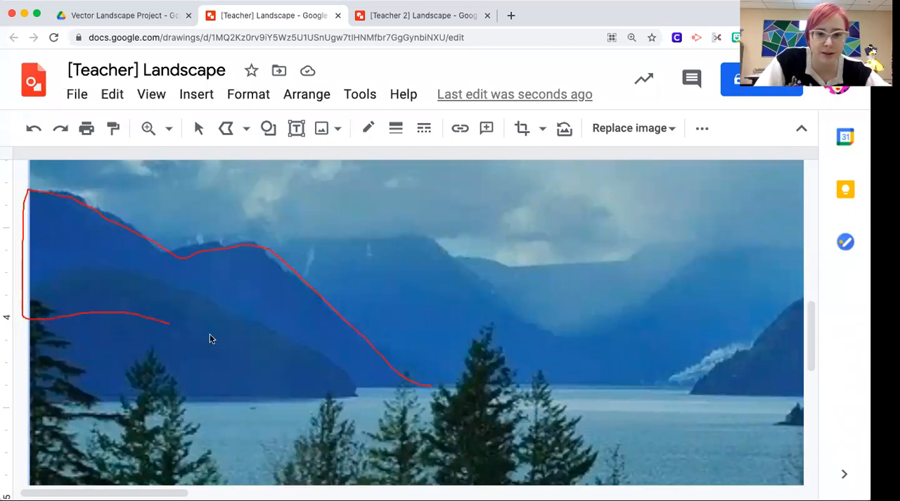
pyautogui.moveTo(324, 378); pyautogui.dragTo(430, 386)
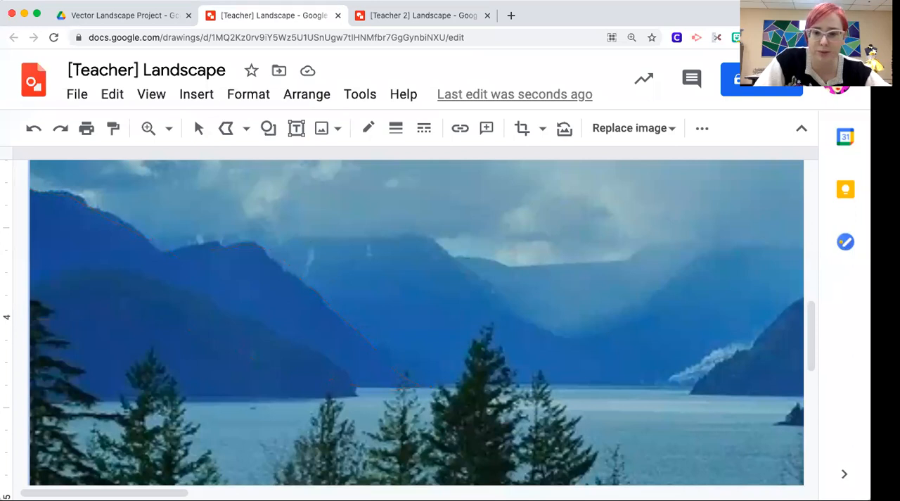
pyautogui.click(223, 132)
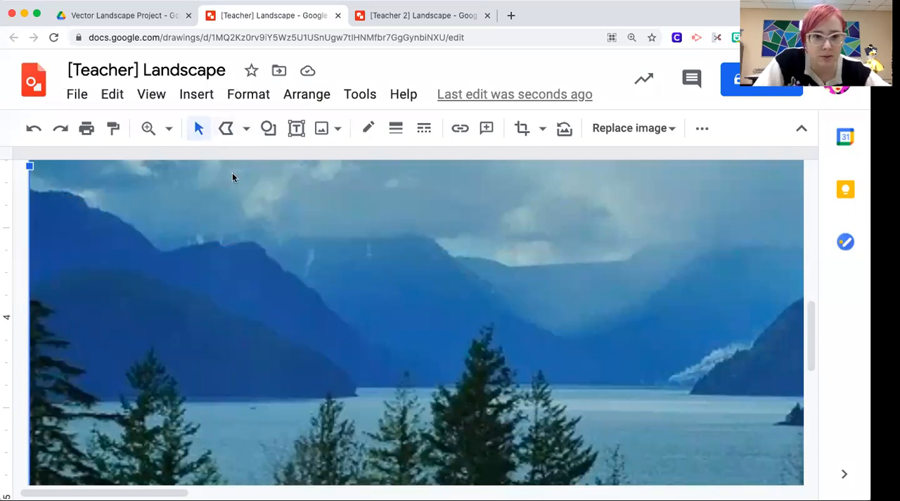
# Step: Trace the darker mountain ridge at the photo's left edge as a closed polyline, extending its lower edge over the nearer slope
pyautogui.click(224, 128)
pyautogui.moveTo(427, 382)
pyautogui.mouseDown()
pyautogui.moveTo(380, 343)
pyautogui.moveTo(348, 332)
pyautogui.moveTo(256, 242)
pyautogui.moveTo(158, 250)
pyautogui.mouseUp()
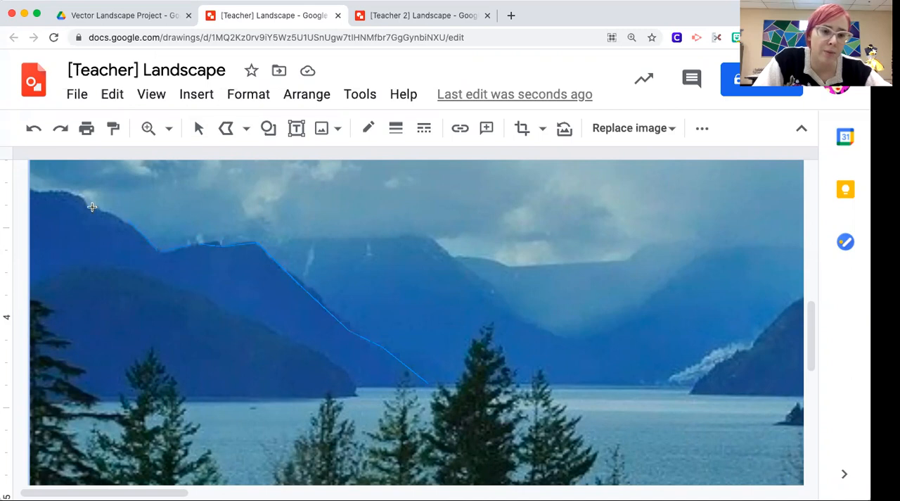
pyautogui.moveTo(76, 192)
pyautogui.mouseDown()
pyautogui.moveTo(28, 188)
pyautogui.moveTo(42, 359)
pyautogui.moveTo(22, 321)
pyautogui.moveTo(97, 279)
pyautogui.moveTo(181, 302)
pyautogui.moveTo(335, 366)
pyautogui.moveTo(341, 388)
pyautogui.moveTo(429, 386)
pyautogui.mouseUp()
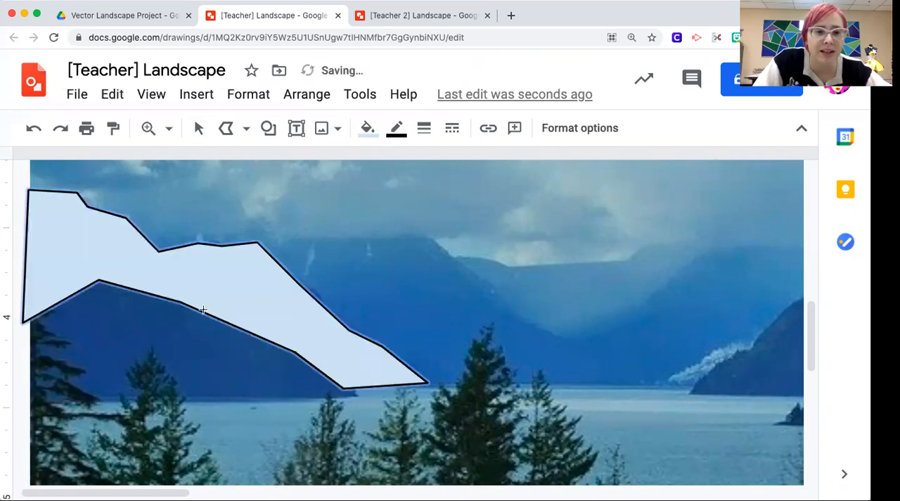
# Step: Make the left ridge shape's border transparent and fill it with solid dark blue
pyautogui.click(396, 128)
pyautogui.click(432, 163)
pyautogui.click(367, 128)
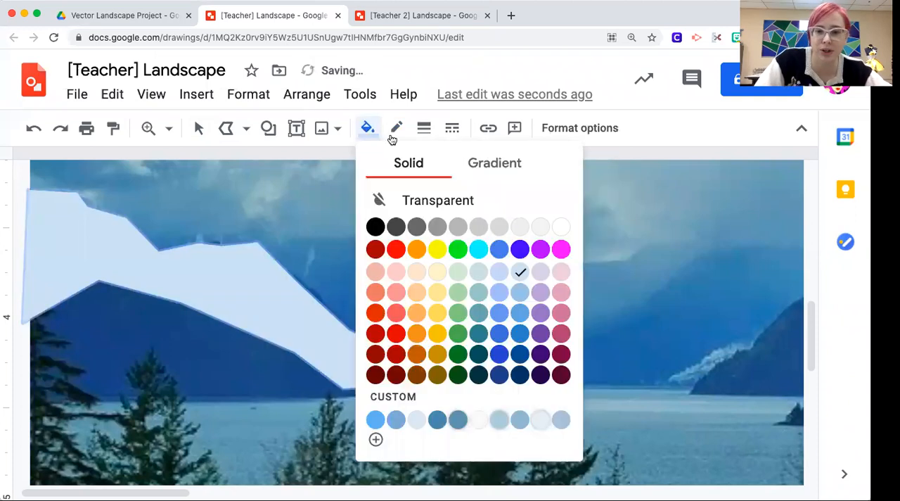
pyautogui.click(520, 353)
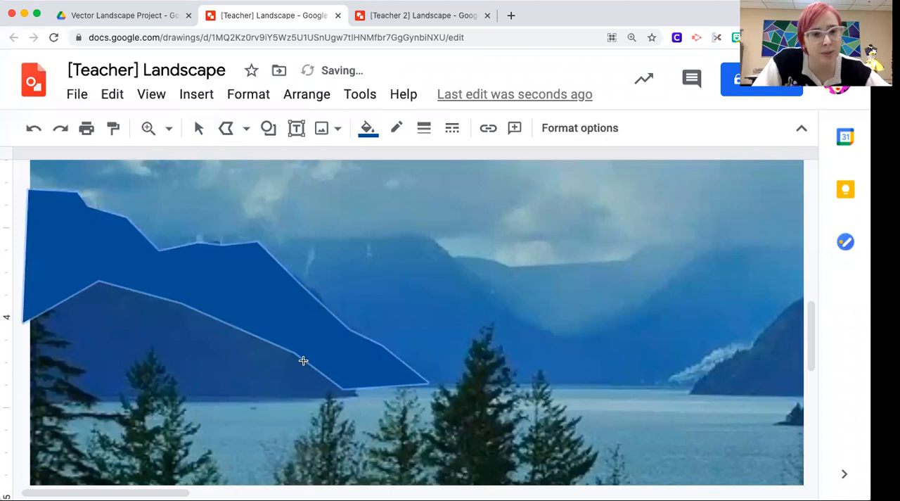
# Step: Move the dark blue ridge shape horizontally to the right, off the photo's left mountains
pyautogui.hscroll(5, 507, 295)
pyautogui.hscroll(-4, 507, 295)
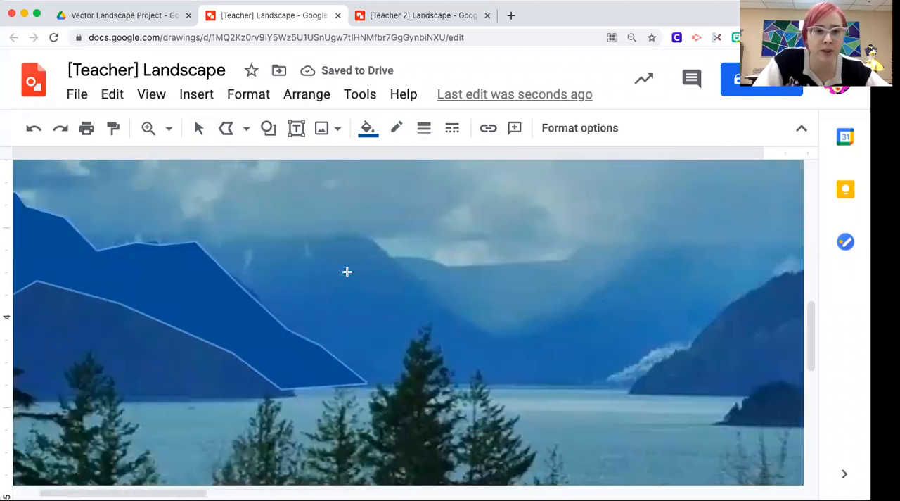
pyautogui.moveTo(175, 295); pyautogui.dragTo(400, 295)
pyautogui.press('Right')
pyautogui.press('Right')
pyautogui.press('Right')
pyautogui.press('Right')
pyautogui.press('Right')
pyautogui.press('Right')
pyautogui.press('Right')
pyautogui.press('Right')
pyautogui.press('Right')
pyautogui.press('Right')
pyautogui.press('Right')
pyautogui.press('Right')
pyautogui.press('Right')
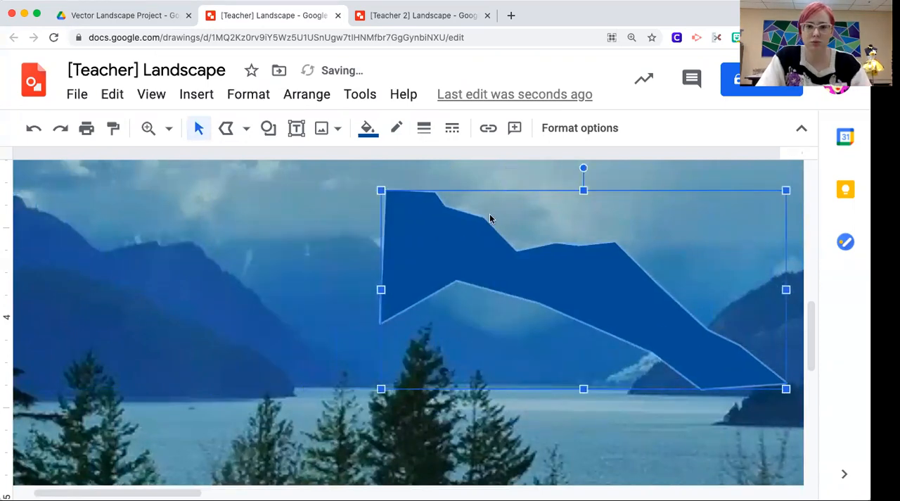
pyautogui.hotkey('ctrl', 'Tab')
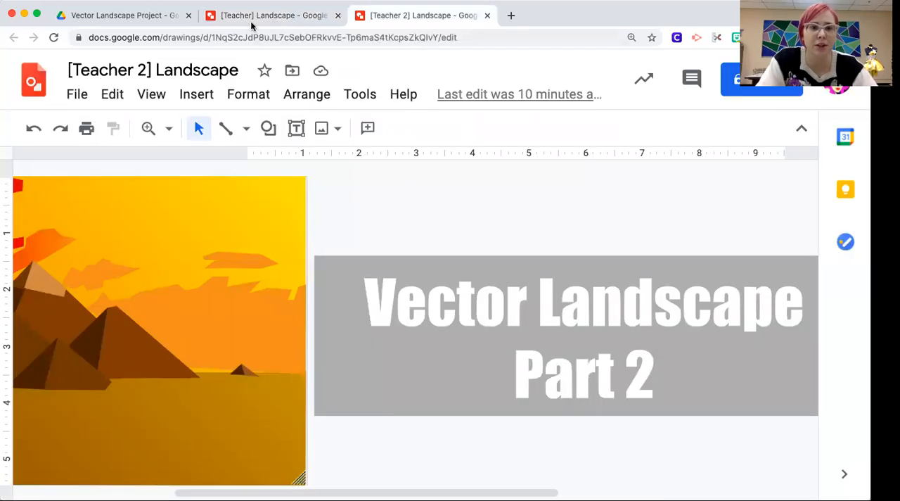
pyautogui.click(252, 21)
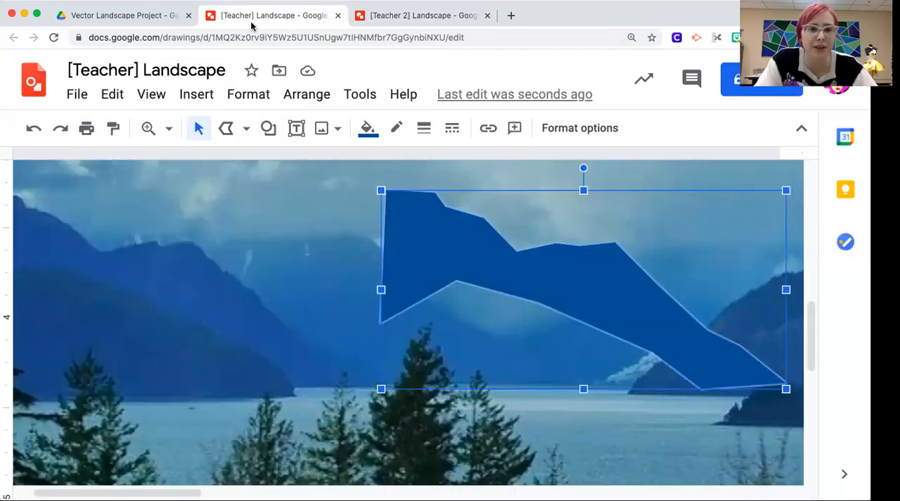
# Step: Shift the dark blue ridge shape farther right at 100% zoom until it overlaps the left end of the grouped mountains
pyautogui.click(167, 129)
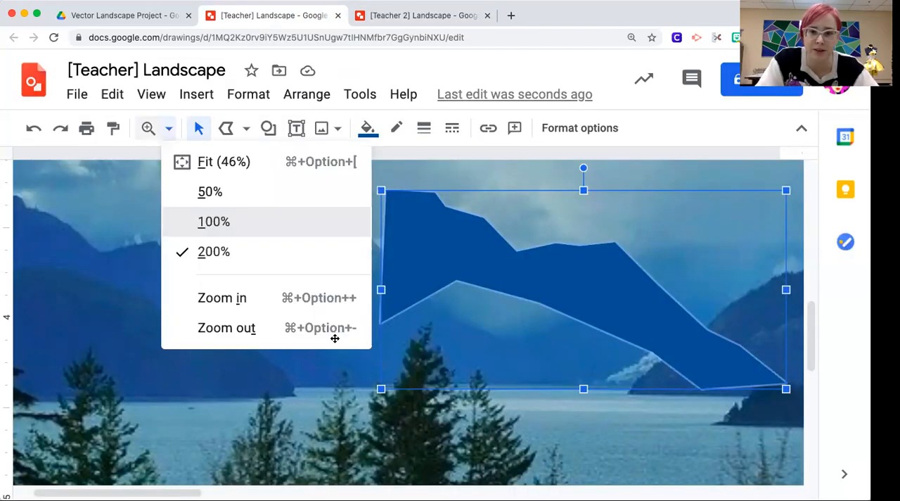
pyautogui.click(334, 338)
pyautogui.hscroll(3, 335, 338)
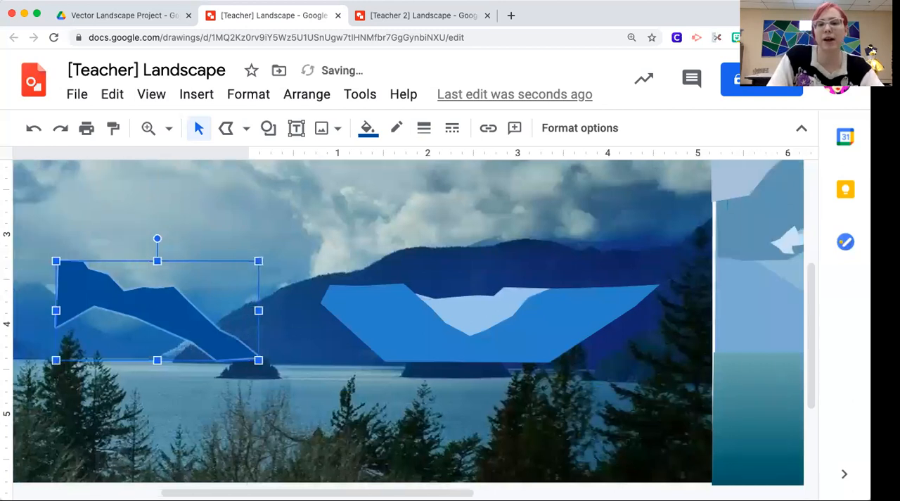
pyautogui.press('Right')
pyautogui.press('Right')
pyautogui.press('Right')
pyautogui.press('Right')
pyautogui.press('Right')
pyautogui.press('Right')
pyautogui.press('Right')
pyautogui.press('Right')
# Step: Nudge the dark blue ridge shape slightly right over the left end of the lighter blue mountains and deselect it
pyautogui.press('Right')
pyautogui.press('Right')
pyautogui.press('Right')
pyautogui.press('Right')
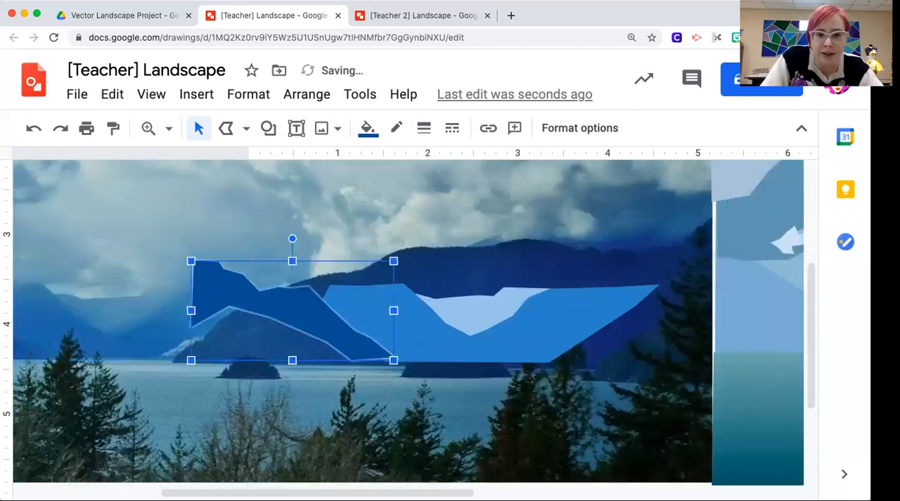
pyautogui.hscroll(-10, 408, 316)
pyautogui.press('Right')
pyautogui.press('Right')
pyautogui.press('Right')
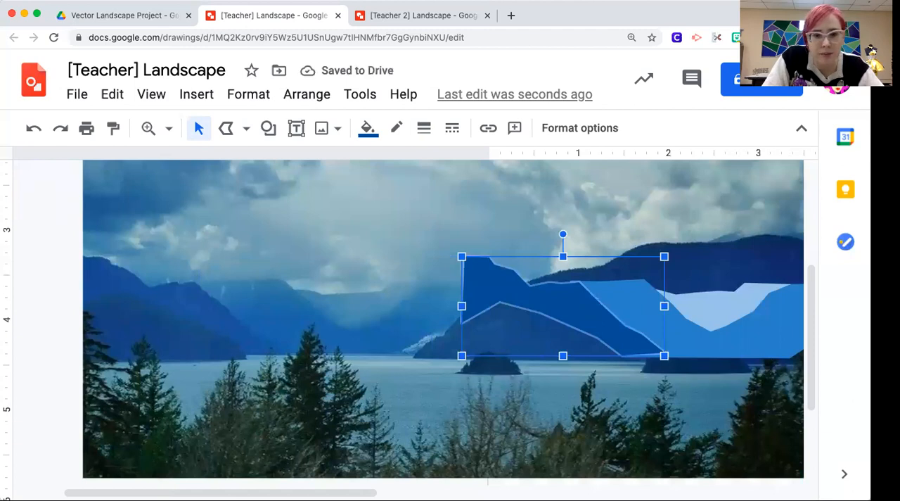
pyautogui.hscroll(4, 364, 217)
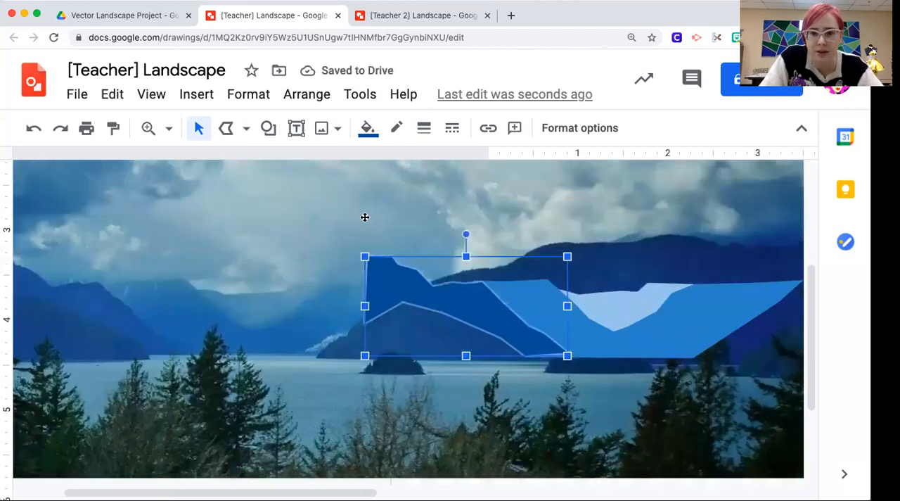
pyautogui.hscroll(5, 308, 234)
pyautogui.click(411, 302)
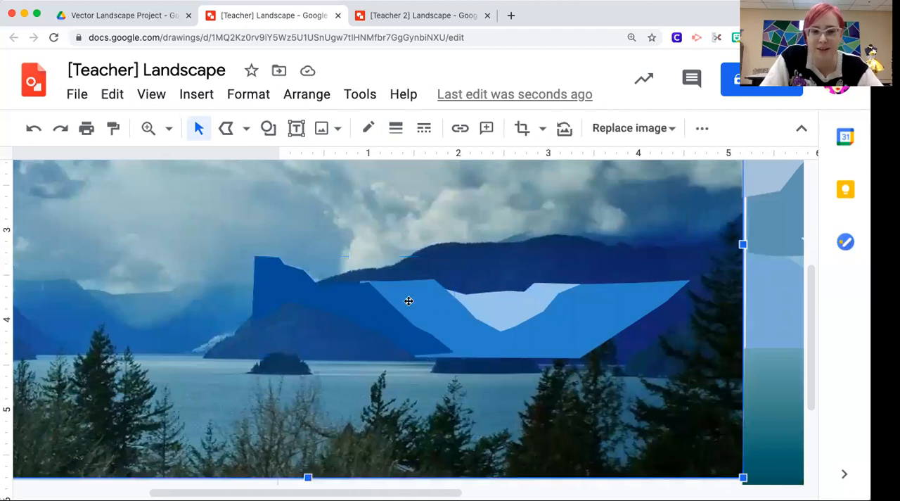
# Step: Trace the nearest dark slope at the photo's left edge as a closed polyline down to the waterline, at 200% zoom
pyautogui.hscroll(-4, 413, 308)
pyautogui.scroll(-1, 412, 307)
pyautogui.hscroll(-4, 247, 279)
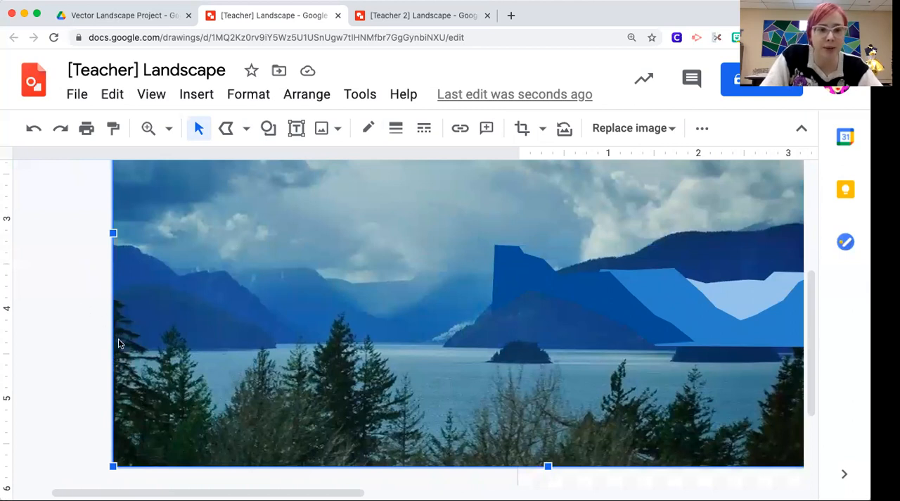
pyautogui.click(161, 135)
pyautogui.click(204, 251)
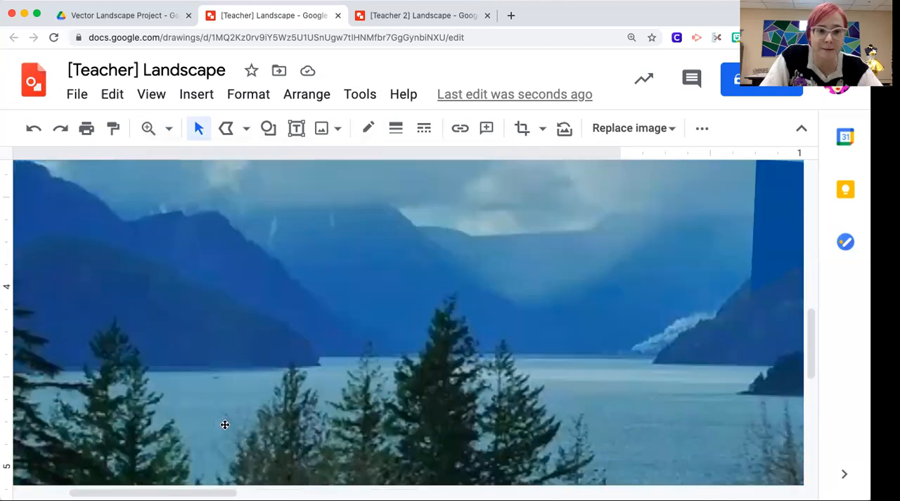
pyautogui.click(226, 127)
pyautogui.click(24, 259)
pyautogui.click(83, 237)
pyautogui.click(139, 242)
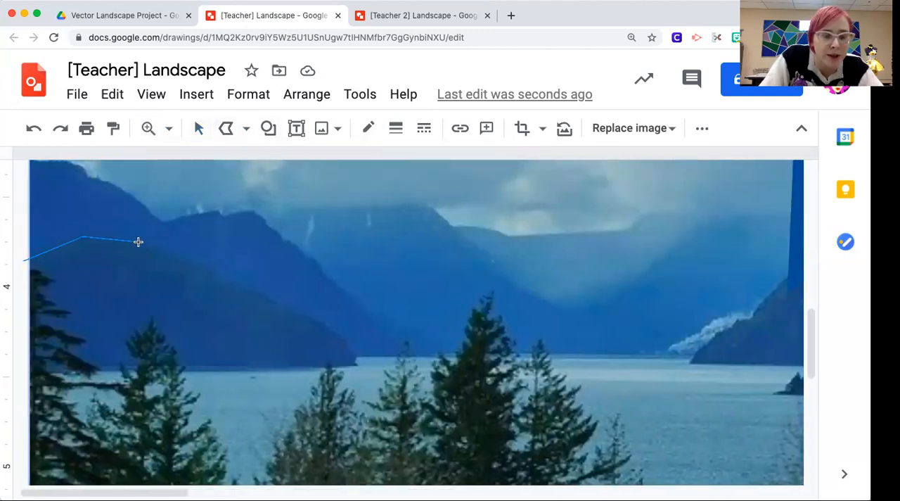
pyautogui.click(212, 272)
pyautogui.click(261, 286)
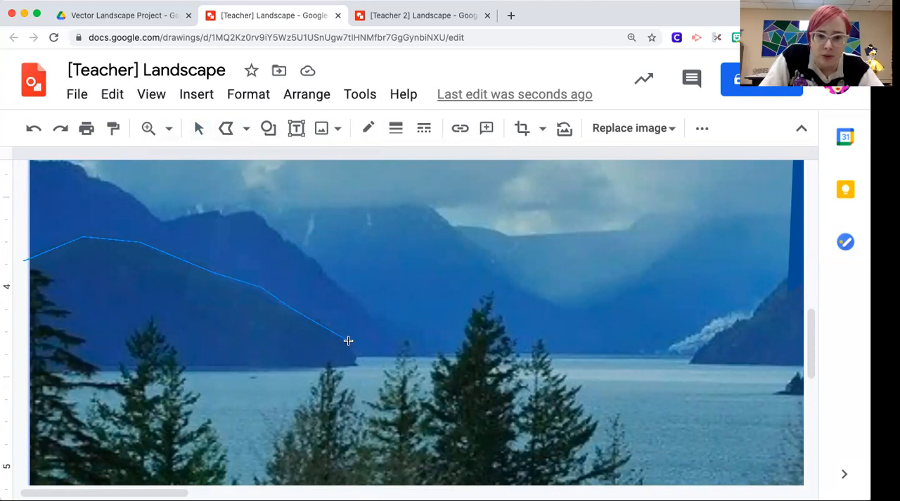
pyautogui.click(356, 364)
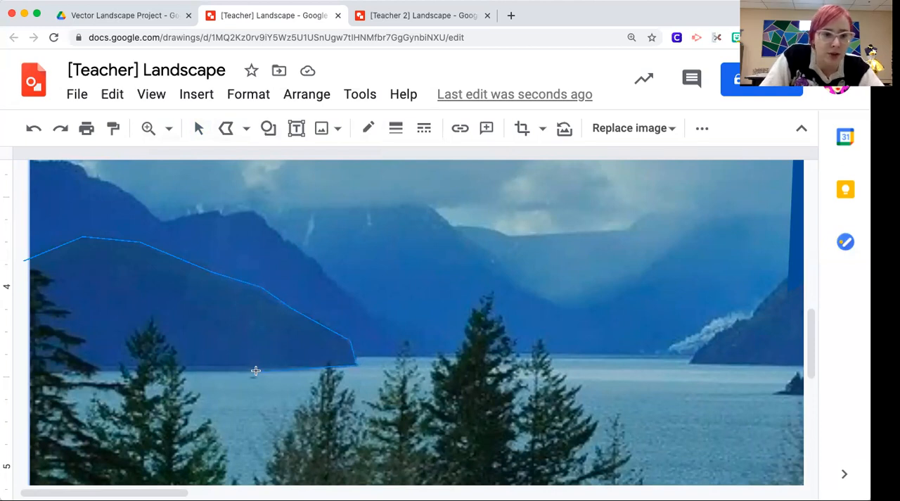
pyautogui.click(26, 367)
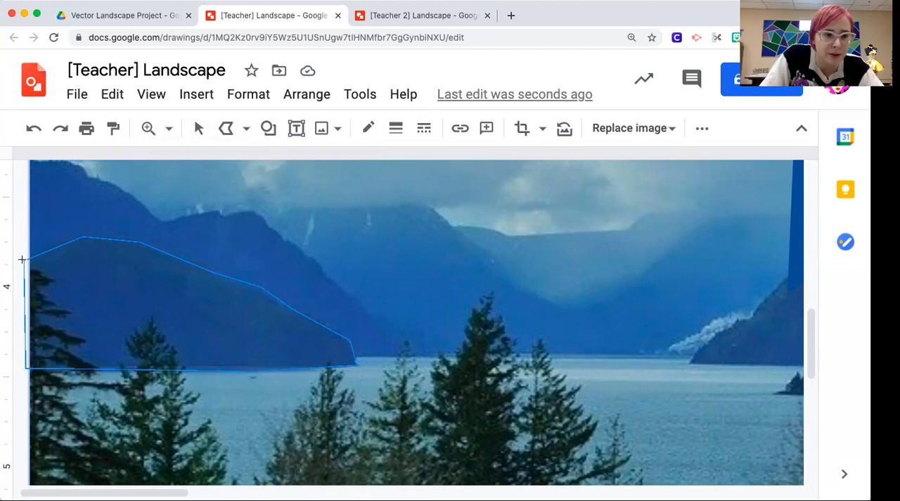
pyautogui.click(35, 253)
# Step: Make the near slope shape's border transparent and fill it with very dark navy blue
pyautogui.click(396, 127)
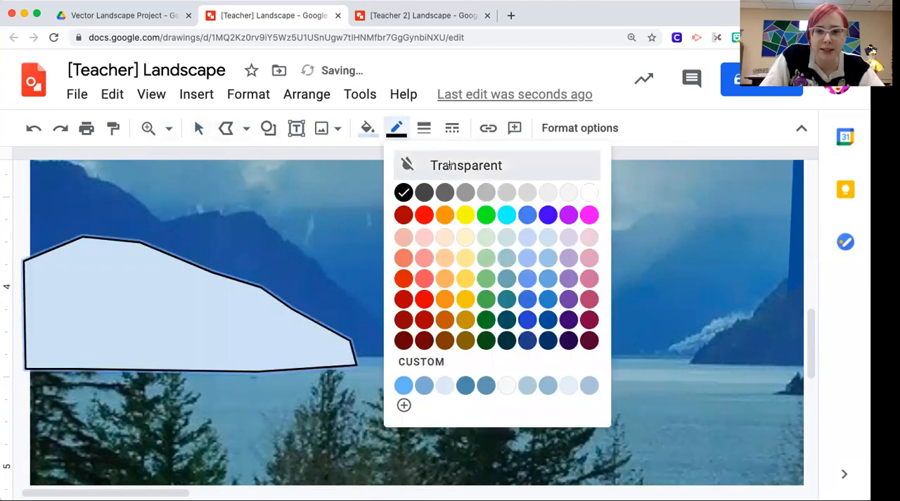
pyautogui.click(460, 162)
pyautogui.click(367, 128)
pyautogui.click(518, 372)
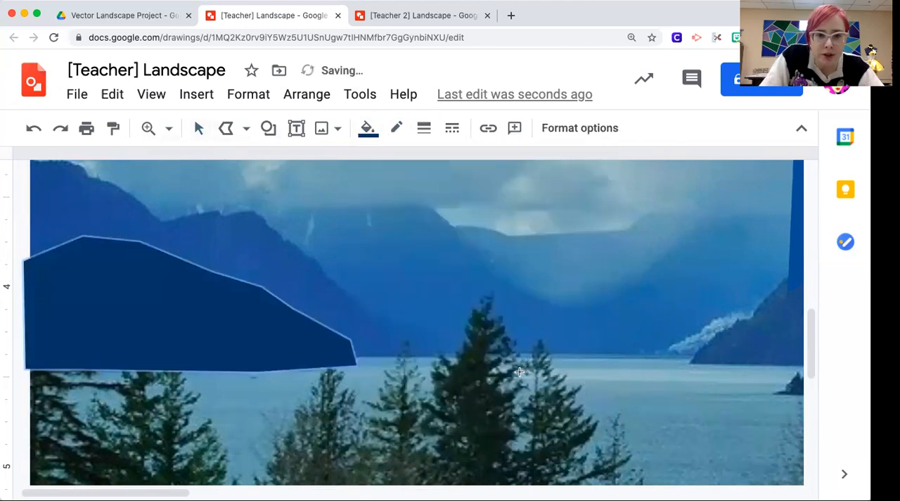
# Step: Move the navy slope shape horizontally right onto the dark blue ridge shape, aligning their left edges, and deselect it
pyautogui.hscroll(6, 443, 269)
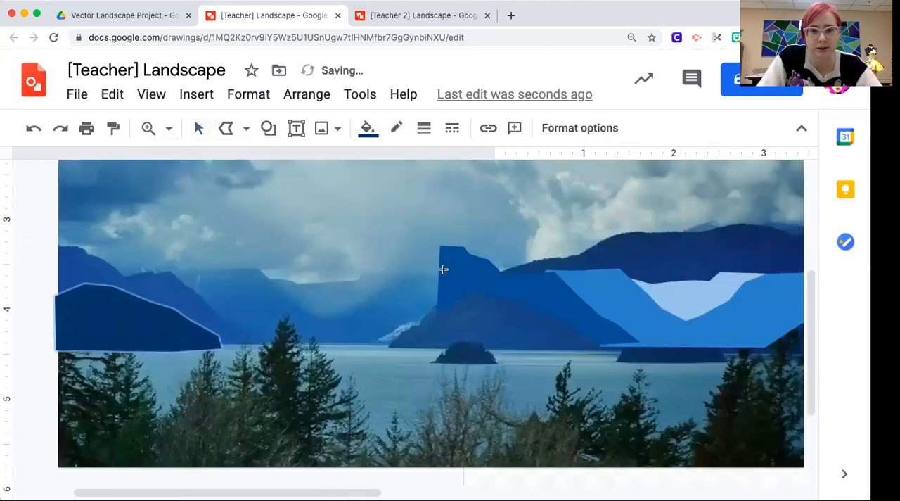
pyautogui.click(199, 128)
pyautogui.click(110, 327)
pyautogui.moveTo(95, 338); pyautogui.dragTo(477, 338)
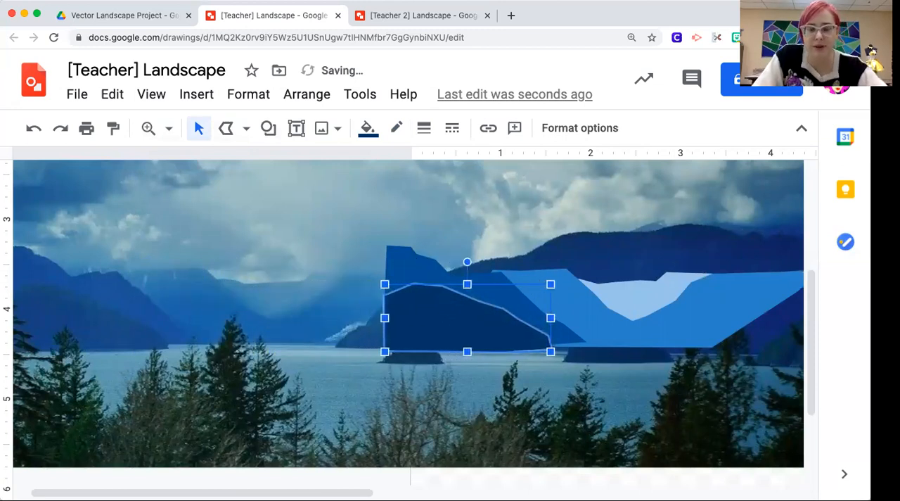
pyautogui.click(466, 338)
pyautogui.hscroll(3, 465, 338)
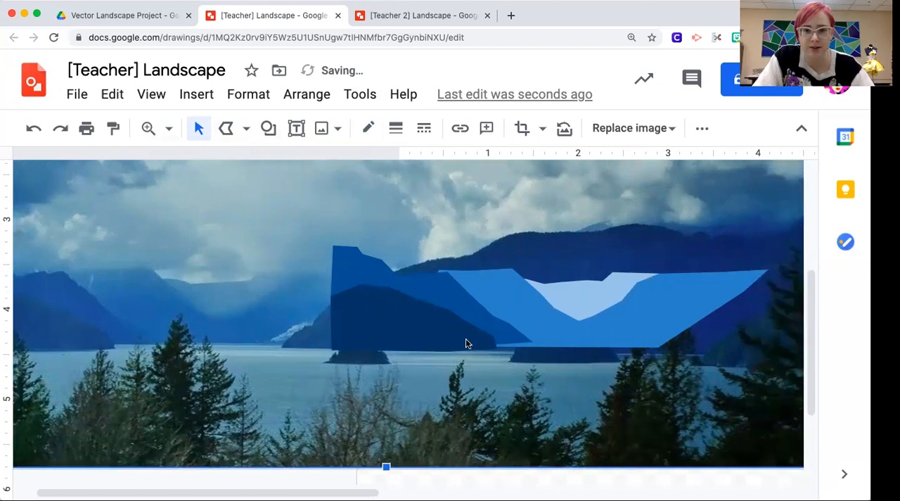
# Step: Group the lighter blue mountains, the dark blue ridge and the navy slope into one object
pyautogui.click(549, 287)
pyautogui.keyDown('shift'); pyautogui.click(439, 298); pyautogui.keyUp('shift')
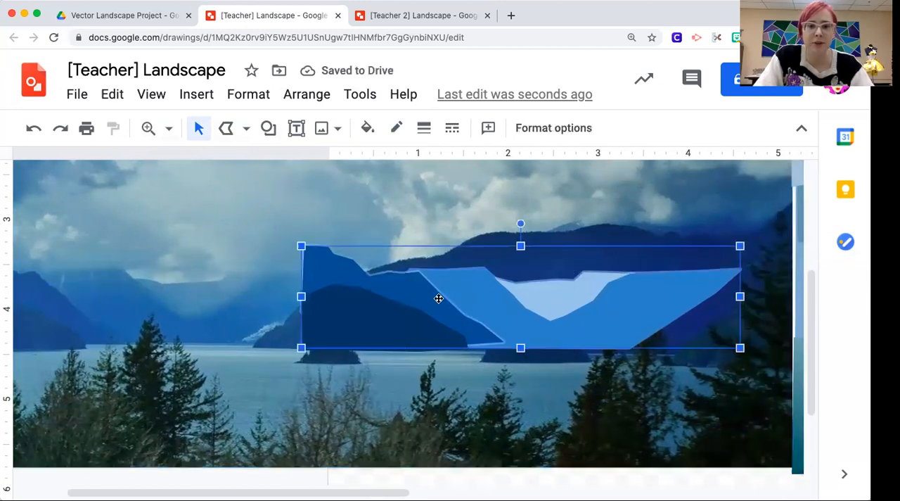
pyautogui.keyDown('shift'); pyautogui.click(347, 309); pyautogui.keyUp('shift')
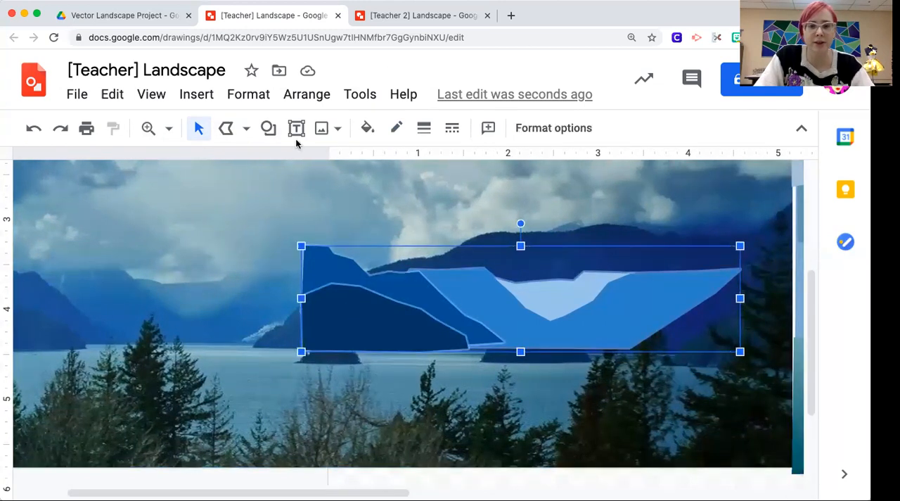
pyautogui.click(568, 331)
pyautogui.click(569, 336)
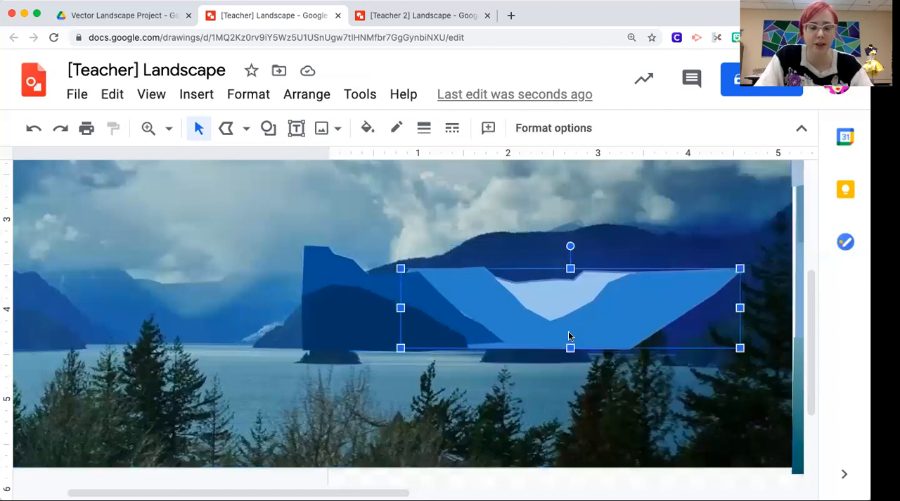
pyautogui.keyDown('shift'); pyautogui.click(388, 283); pyautogui.keyUp('shift')
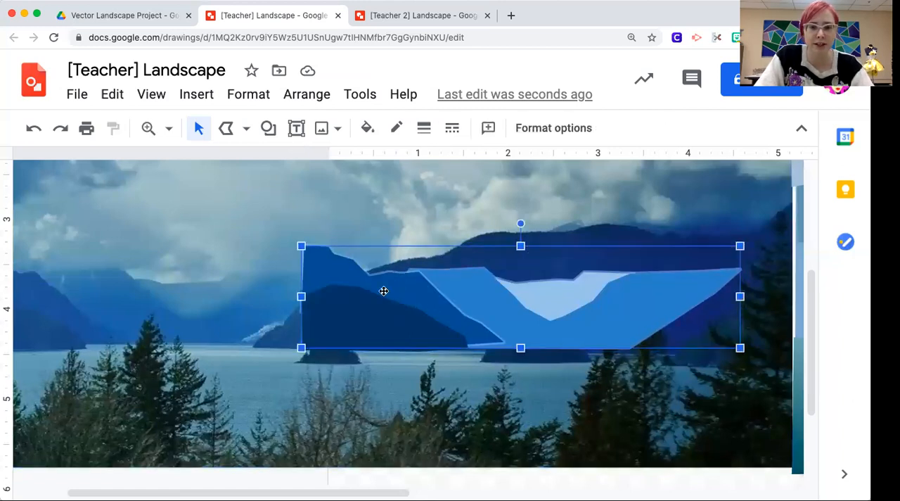
pyautogui.keyDown('shift'); pyautogui.click(358, 321); pyautogui.keyUp('shift')
pyautogui.click(293, 99)
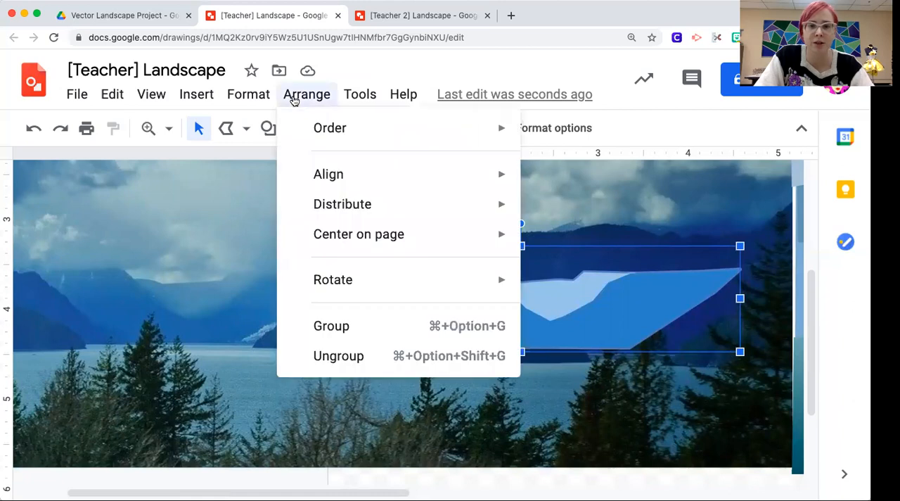
pyautogui.click(331, 326)
pyautogui.click(232, 292)
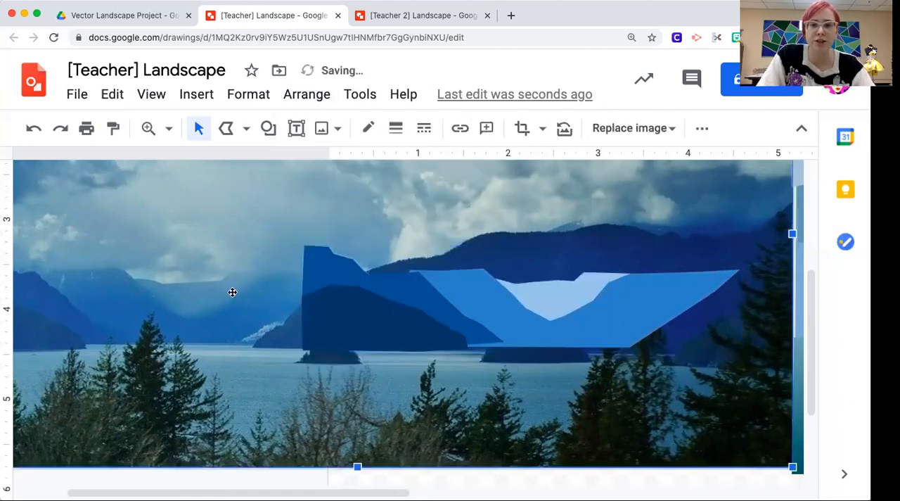
# Step: Try to move the mountain group right at 50% zoom, and put the displaced medium blue mountain shape back in place
pyautogui.moveTo(412, 311); pyautogui.dragTo(404, 311)
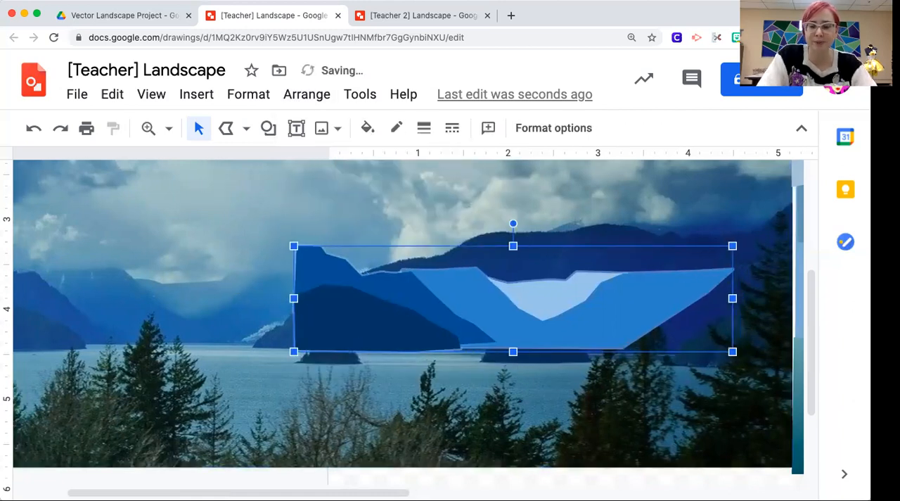
pyautogui.press('super+alt+minus')
pyautogui.hscroll(3, 627, 358)
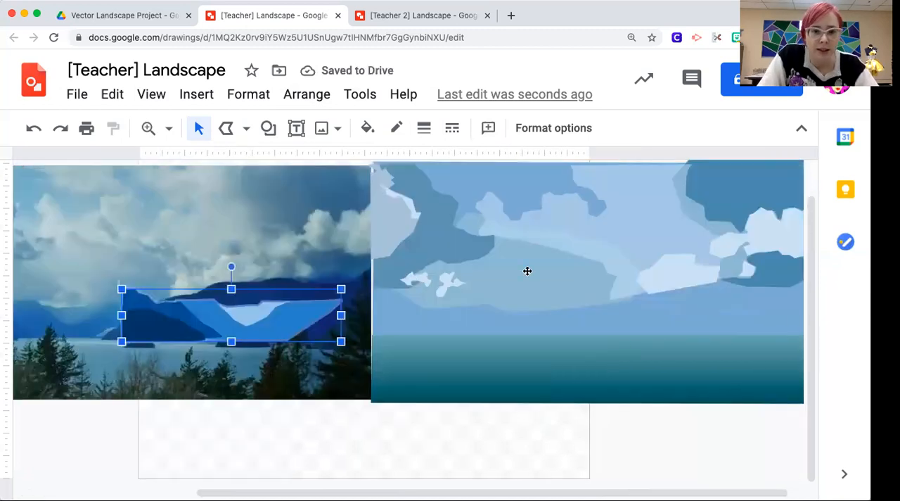
pyautogui.moveTo(219, 311); pyautogui.dragTo(275, 311)
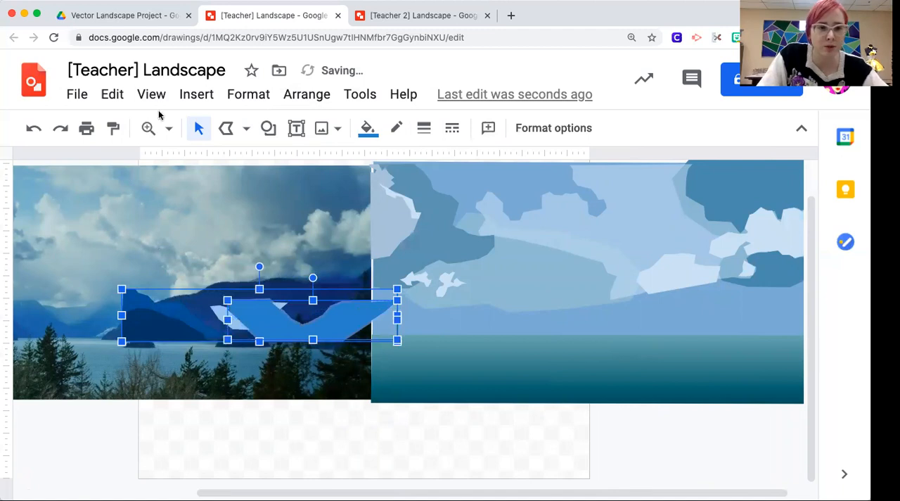
pyautogui.click(34, 128)
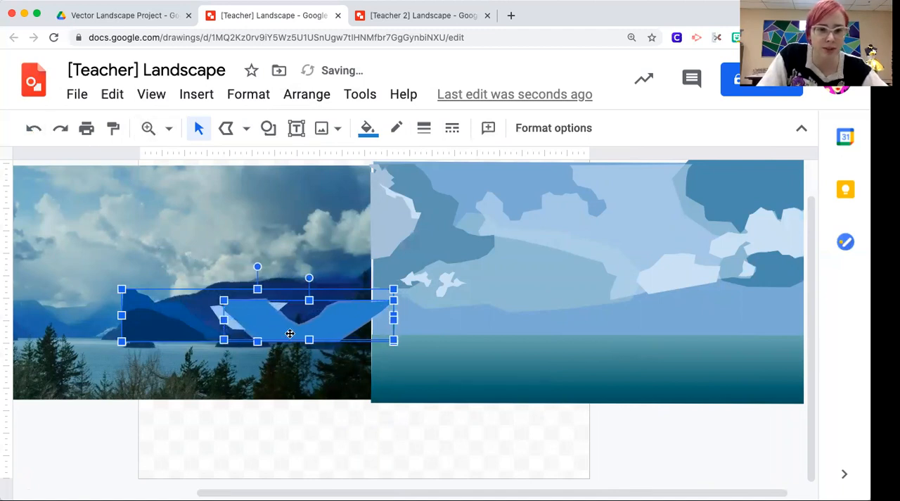
pyautogui.moveTo(251, 321); pyautogui.dragTo(186, 322)
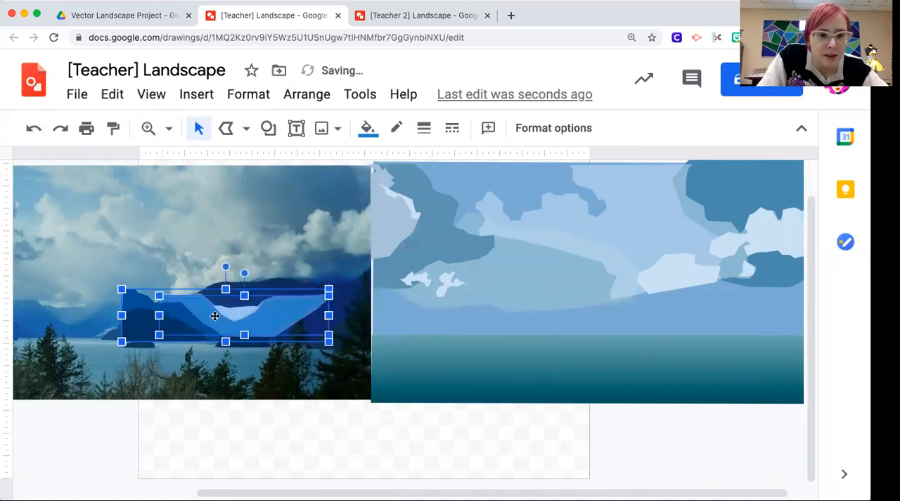
pyautogui.press('Left')
pyautogui.press('Right')
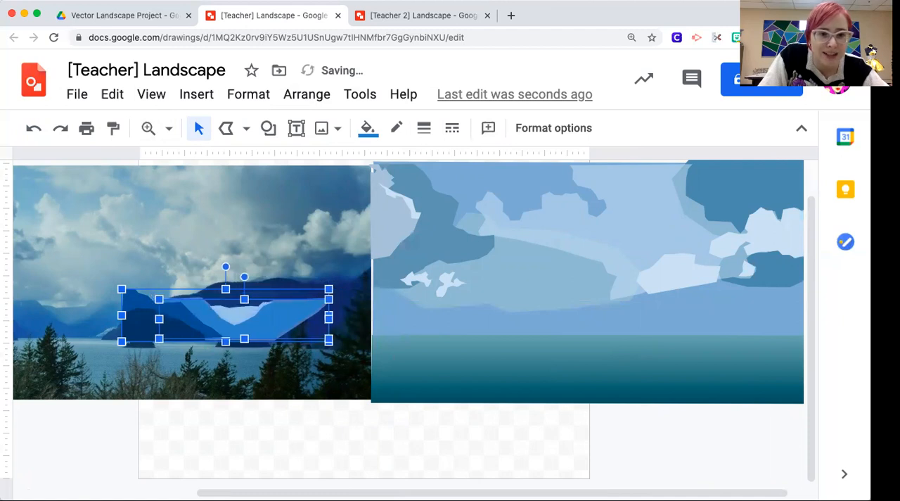
# Step: Move the whole mountain group right onto the vector scene, aligning it with the scene's left edge along the waterline
pyautogui.click(281, 457)
pyautogui.click(265, 308)
pyautogui.press('Right')
pyautogui.press('Right')
pyautogui.press('Right')
pyautogui.press('Right')
pyautogui.press('Right')
pyautogui.press('Right')
pyautogui.press('Right')
pyautogui.press('Right')
pyautogui.press('Right')
pyautogui.press('Right')
pyautogui.press('Right')
pyautogui.press('Right')
pyautogui.press('Right')
pyautogui.press('Right')
pyautogui.press('Right')
pyautogui.press('Right')
pyautogui.press('Right')
pyautogui.press('Right')
pyautogui.press('Right')
pyautogui.press('Right')
pyautogui.press('Right')
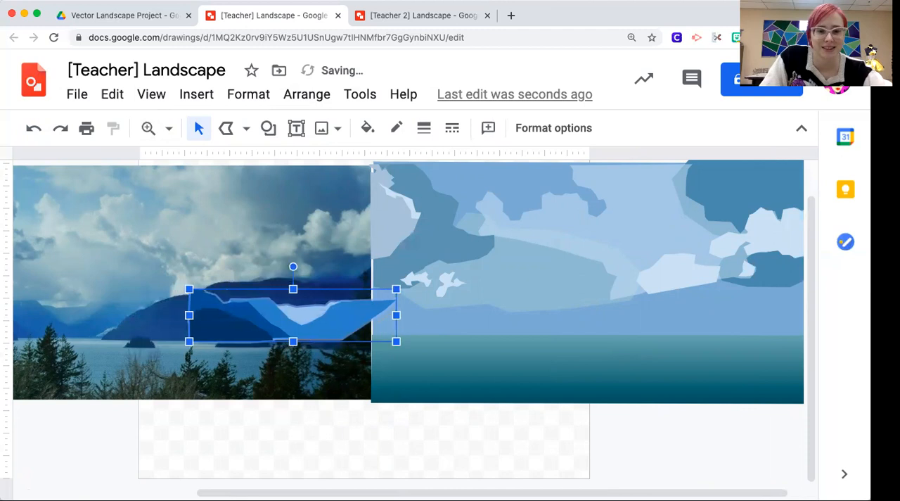
pyautogui.press('Right')
pyautogui.press('Right')
pyautogui.press('Right')
pyautogui.press('Right')
pyautogui.press('Right')
pyautogui.press('Right')
pyautogui.press('Right')
pyautogui.press('Right')
pyautogui.press('Right')
pyautogui.press('Right')
pyautogui.press('Right')
pyautogui.press('Right')
pyautogui.press('Right')
pyautogui.press('Right')
pyautogui.press('Right')
pyautogui.press('Right')
pyautogui.press('Right')
pyautogui.press('Right')
pyautogui.press('Right')
pyautogui.press('Right')
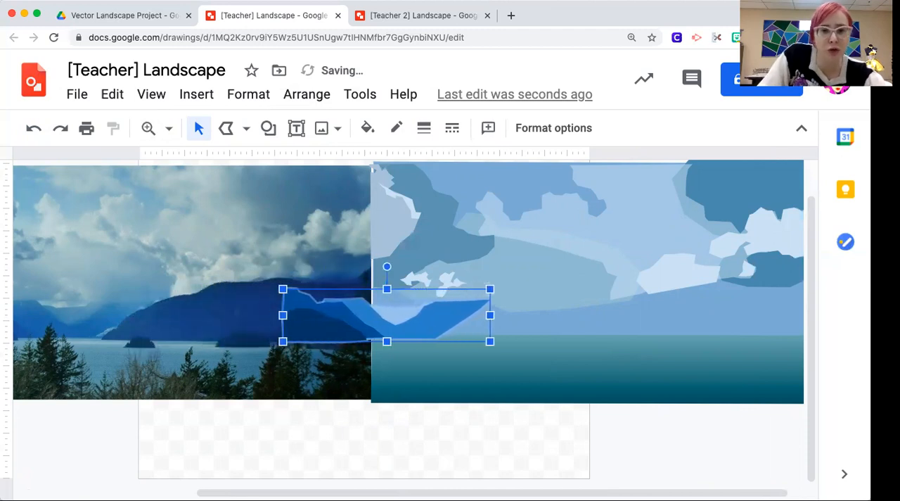
pyautogui.press('Right')
pyautogui.press('Right')
pyautogui.press('Right')
pyautogui.press('Right')
pyautogui.press('Right')
pyautogui.press('Right')
pyautogui.press('Right')
pyautogui.press('Right')
pyautogui.press('Right')
pyautogui.press('Right')
pyautogui.press('Right')
pyautogui.press('Right')
pyautogui.press('Right')
pyautogui.press('Right')
pyautogui.press('Right')
pyautogui.press('Right')
pyautogui.press('Right')
pyautogui.press('Right')
pyautogui.press('Right')
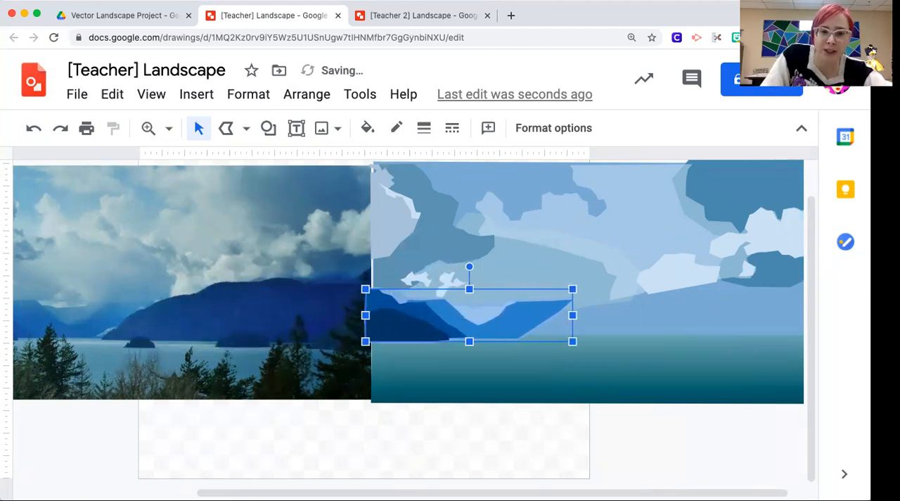
pyautogui.click(544, 428)
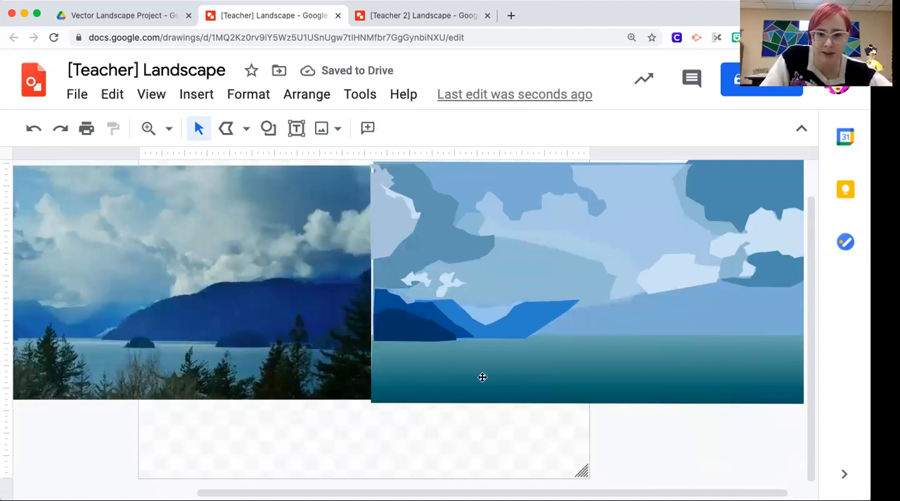
pyautogui.hscroll(-6, 206, 396)
pyautogui.hscroll(2, 207, 396)
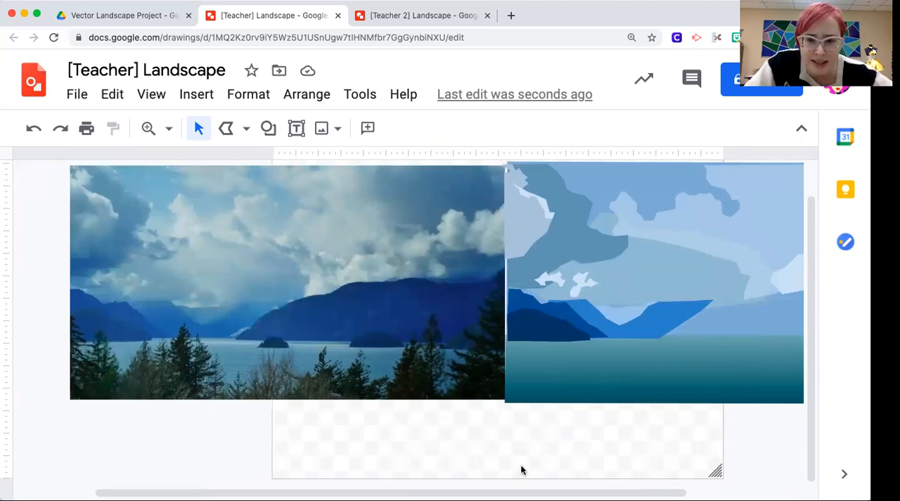
pyautogui.moveTo(324, 321); pyautogui.dragTo(356, 322)
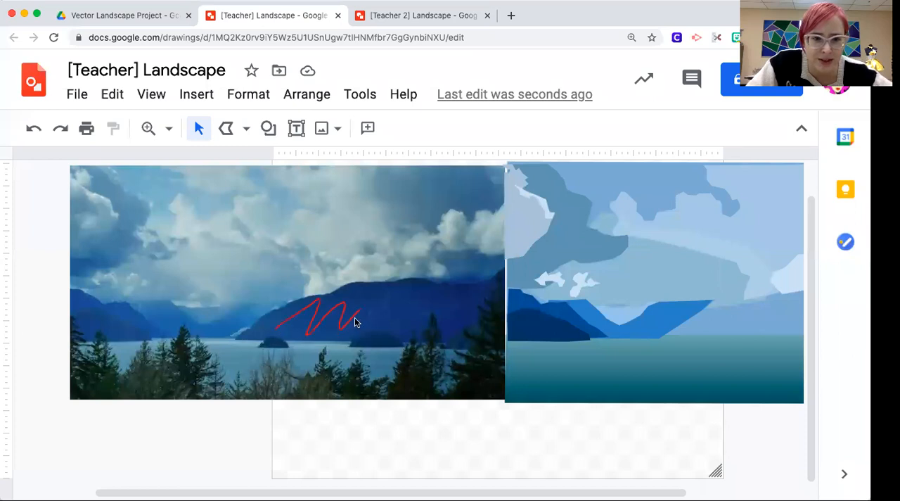
pyautogui.moveTo(104, 311); pyautogui.dragTo(81, 304)
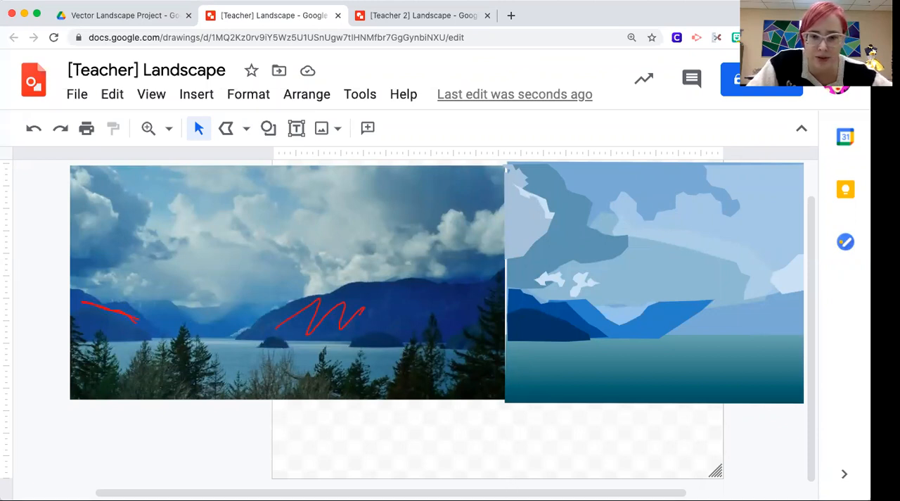
pyautogui.moveTo(282, 346)
pyautogui.mouseDown()
pyautogui.moveTo(261, 344)
pyautogui.moveTo(279, 346)
pyautogui.mouseUp()
pyautogui.moveTo(81, 333)
pyautogui.mouseDown()
pyautogui.moveTo(108, 318)
pyautogui.moveTo(147, 332)
pyautogui.moveTo(82, 333)
pyautogui.mouseUp()
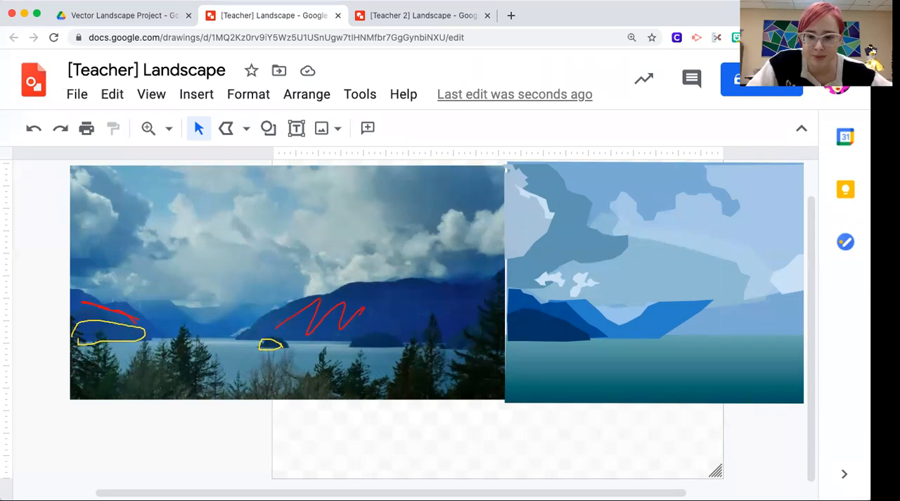
pyautogui.click(394, 450)
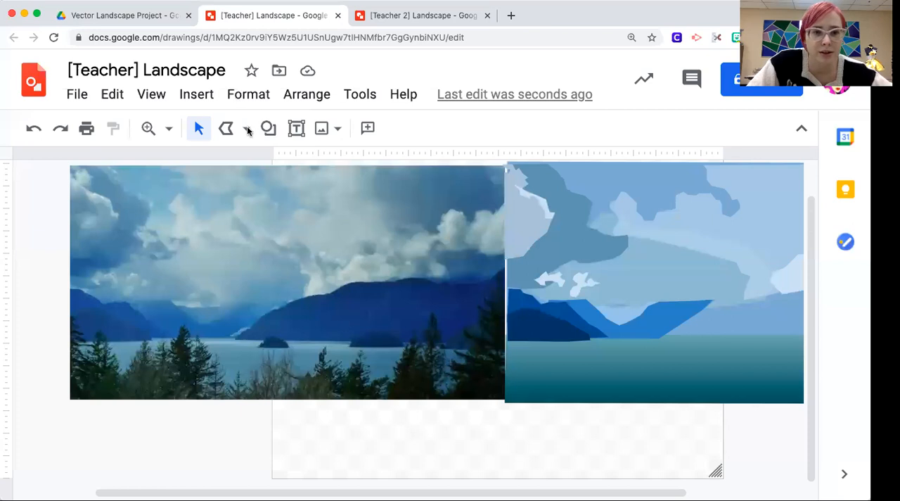
# Step: Open the zoom level choices for the drawing
pyautogui.click(169, 127)
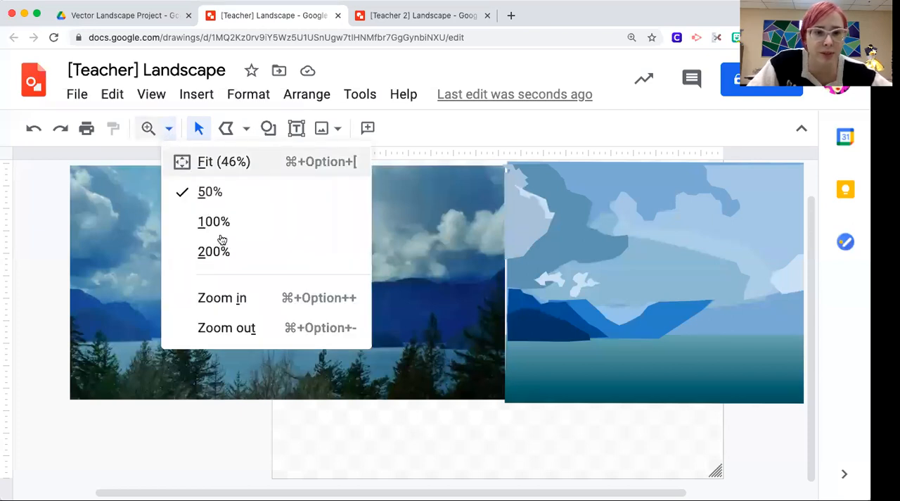